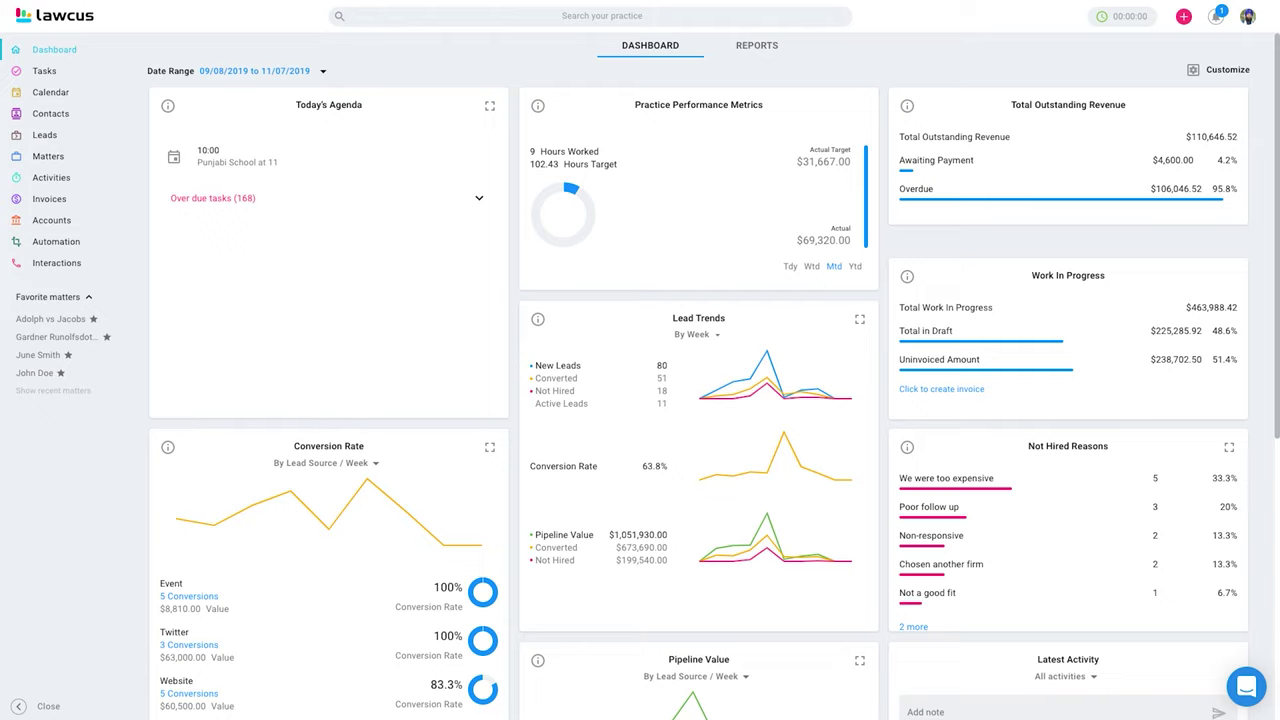
- Open the Tasks list and scroll through its dated tasks, from 01/04/2011 to October 2020
{"action": "left_click", "coordinate": [45, 72]}
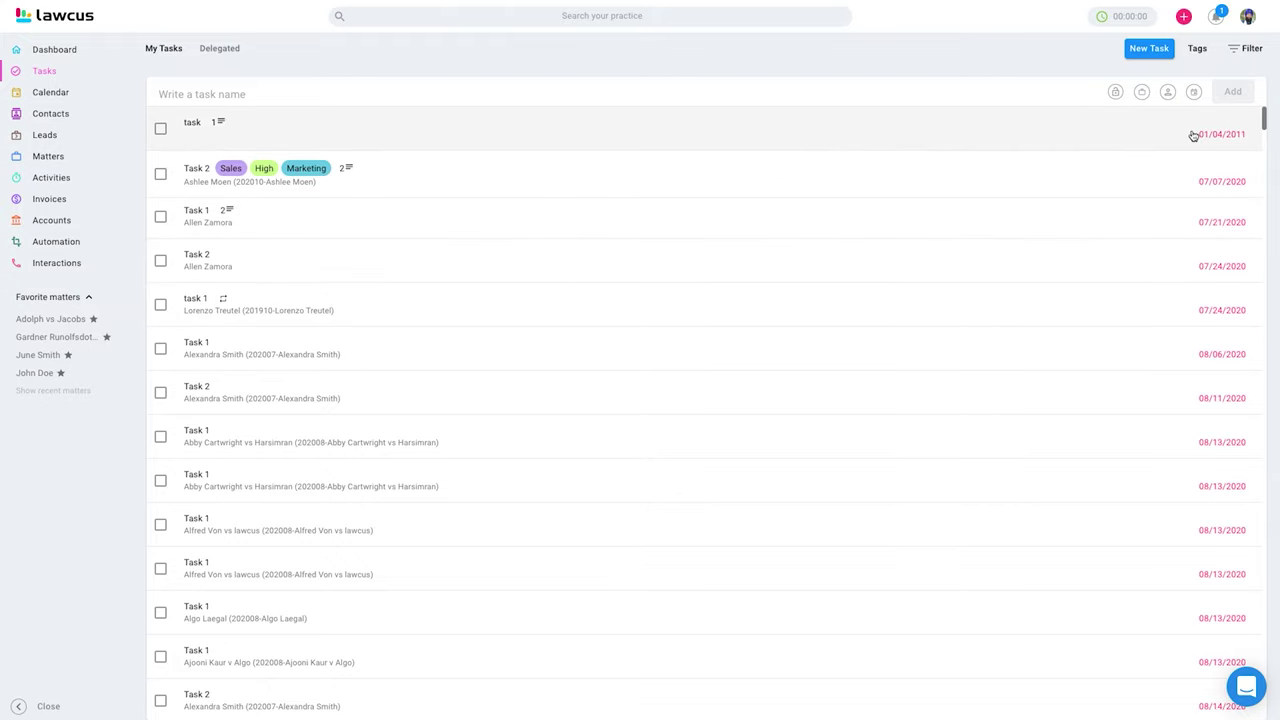
{"action": "scroll", "coordinate": [836, 316], "scroll_direction": "down", "scroll_amount": 1}
{"action": "scroll", "coordinate": [836, 316], "scroll_direction": "down", "scroll_amount": 15}
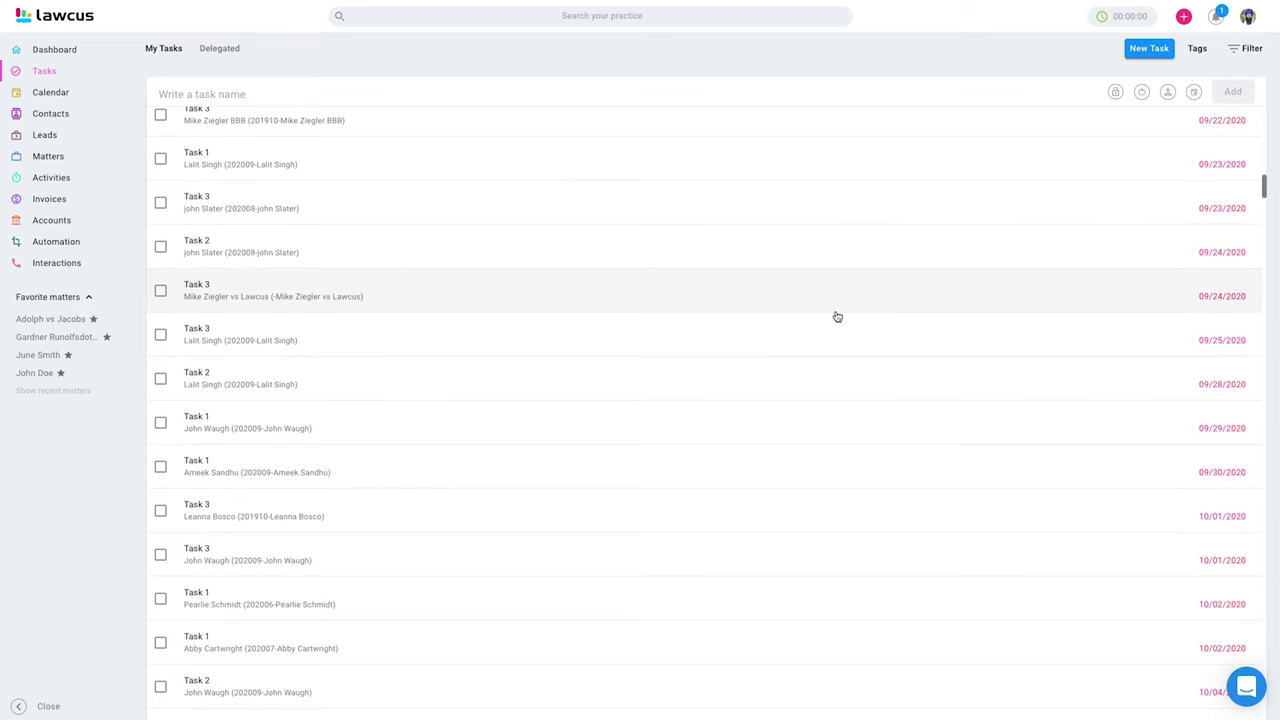
{"action": "scroll", "coordinate": [836, 316], "scroll_direction": "up", "scroll_amount": 16}
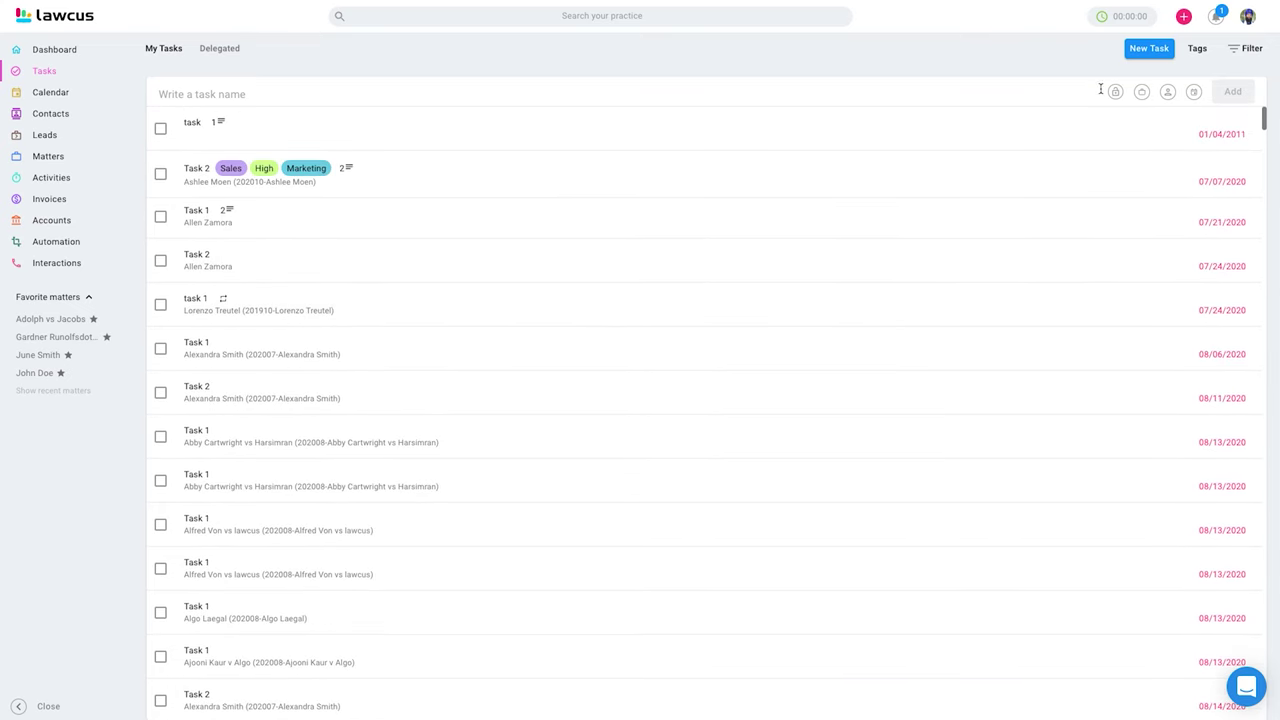
- Enter 'ff' as a quick task name and check its privacy lock and Matter/Lead picker
{"action": "left_click", "coordinate": [217, 94]}
{"action": "type", "text": "ff"}
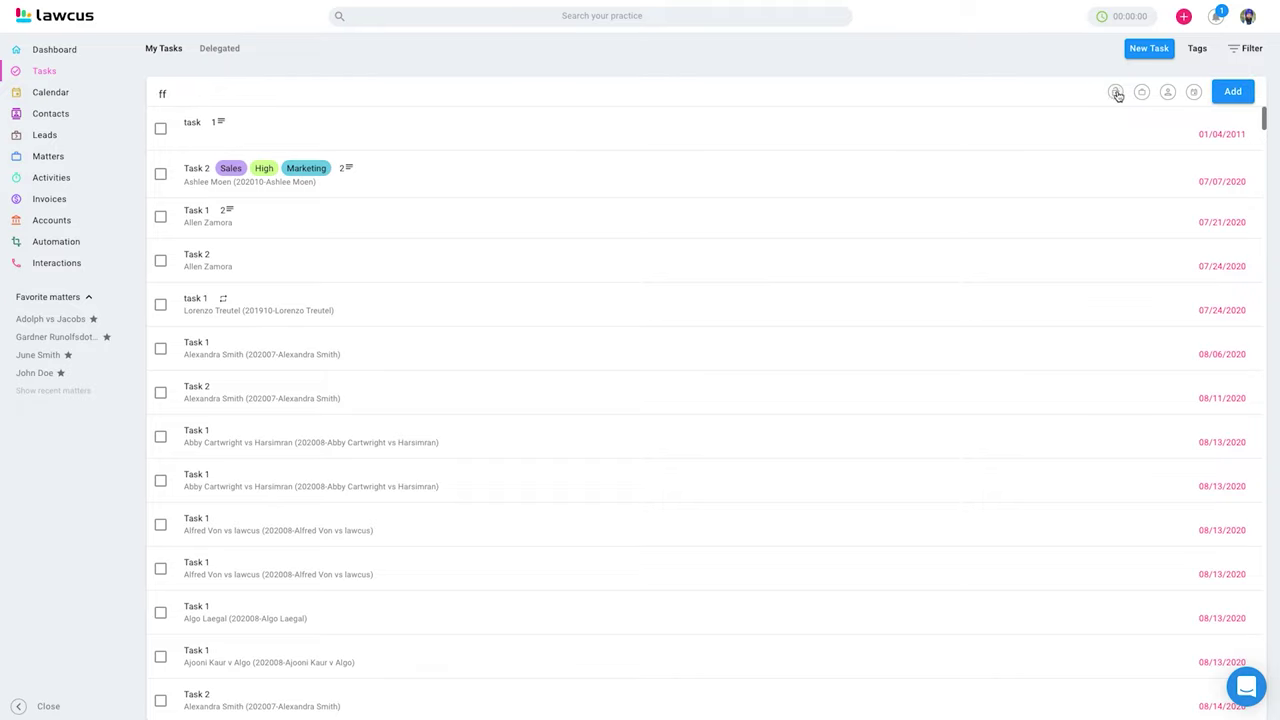
{"action": "left_click", "coordinate": [1116, 93]}
{"action": "left_click", "coordinate": [1142, 96]}
{"action": "left_click", "coordinate": [1086, 89]}
- Open a new task form and add a Popup reminder 10 Minutes before
{"action": "left_click", "coordinate": [1150, 50]}
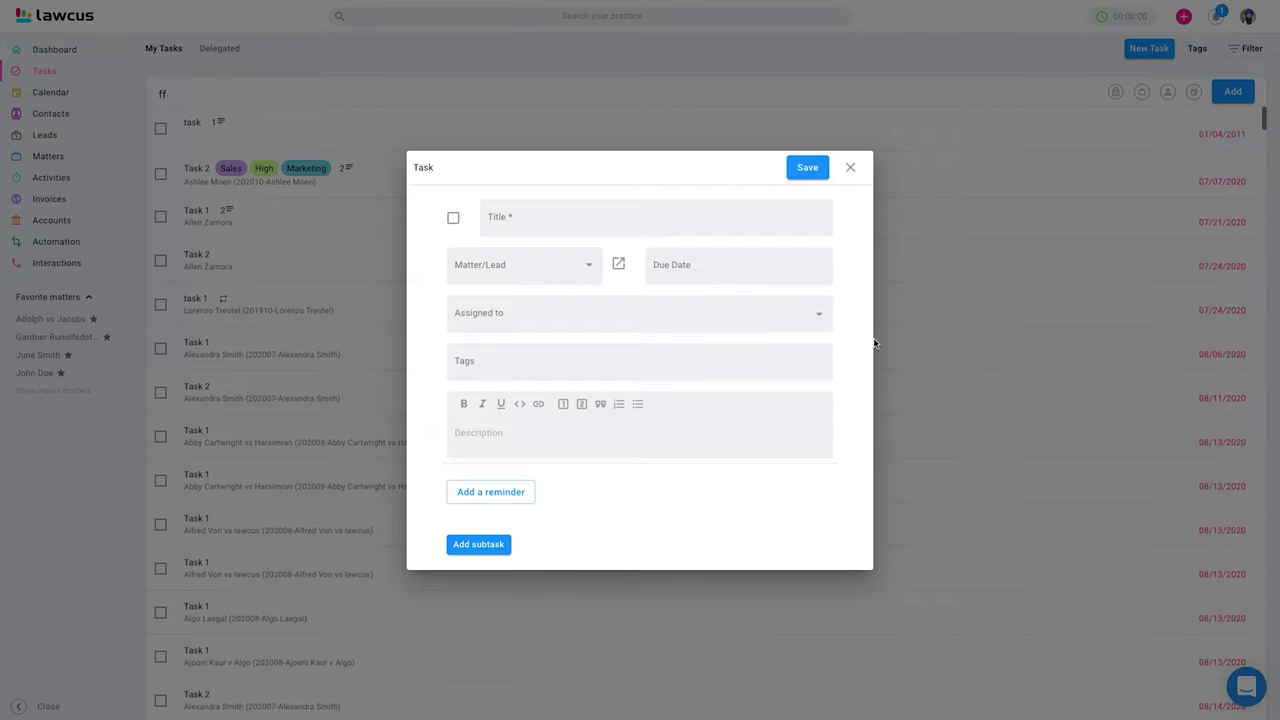
{"action": "left_click", "coordinate": [508, 496]}
{"action": "left_click", "coordinate": [536, 518]}
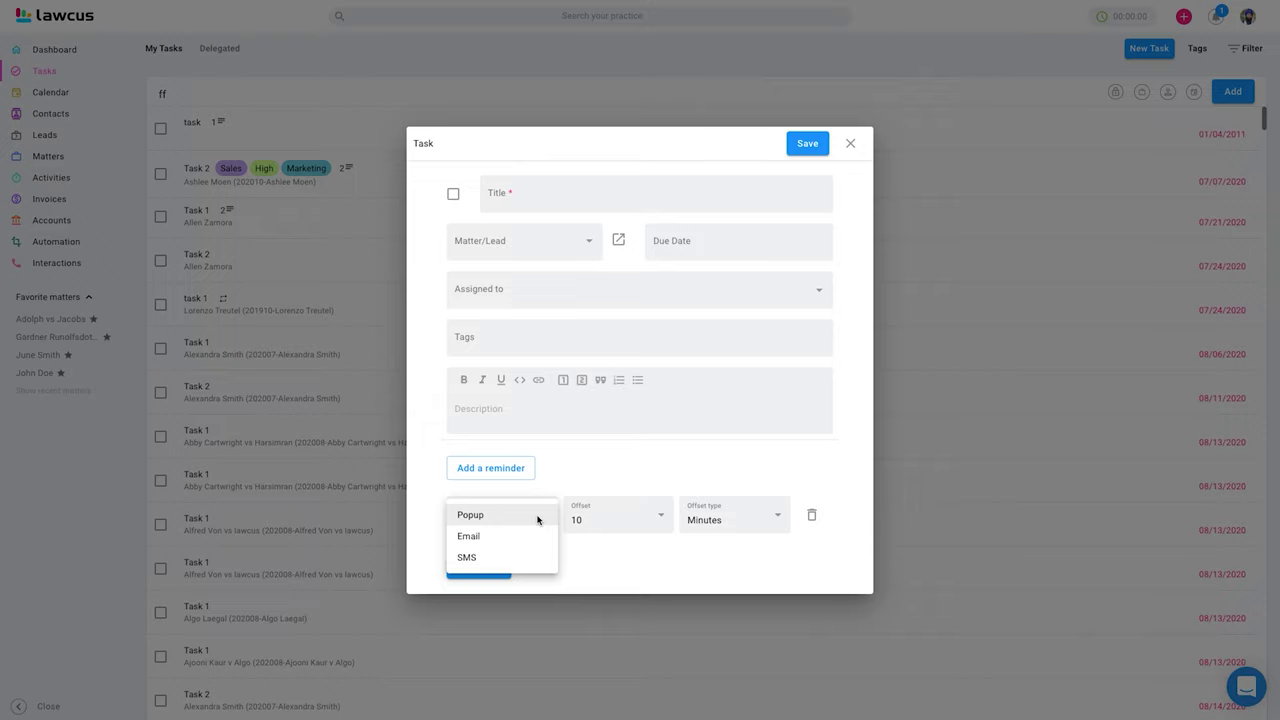
{"action": "left_click", "coordinate": [611, 556]}
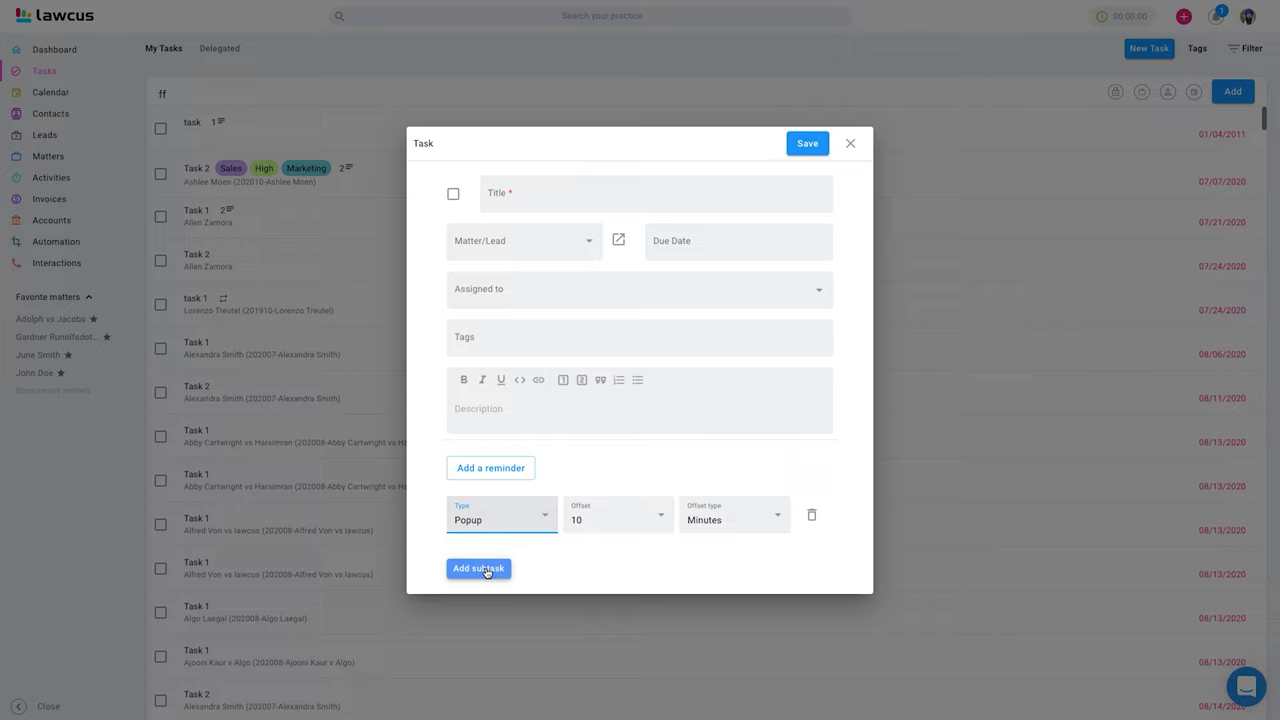
- Assign two team members to the new task and title it 'File a document'
{"action": "left_click", "coordinate": [531, 288]}
{"action": "left_click", "coordinate": [500, 329]}
{"action": "left_click", "coordinate": [575, 296]}
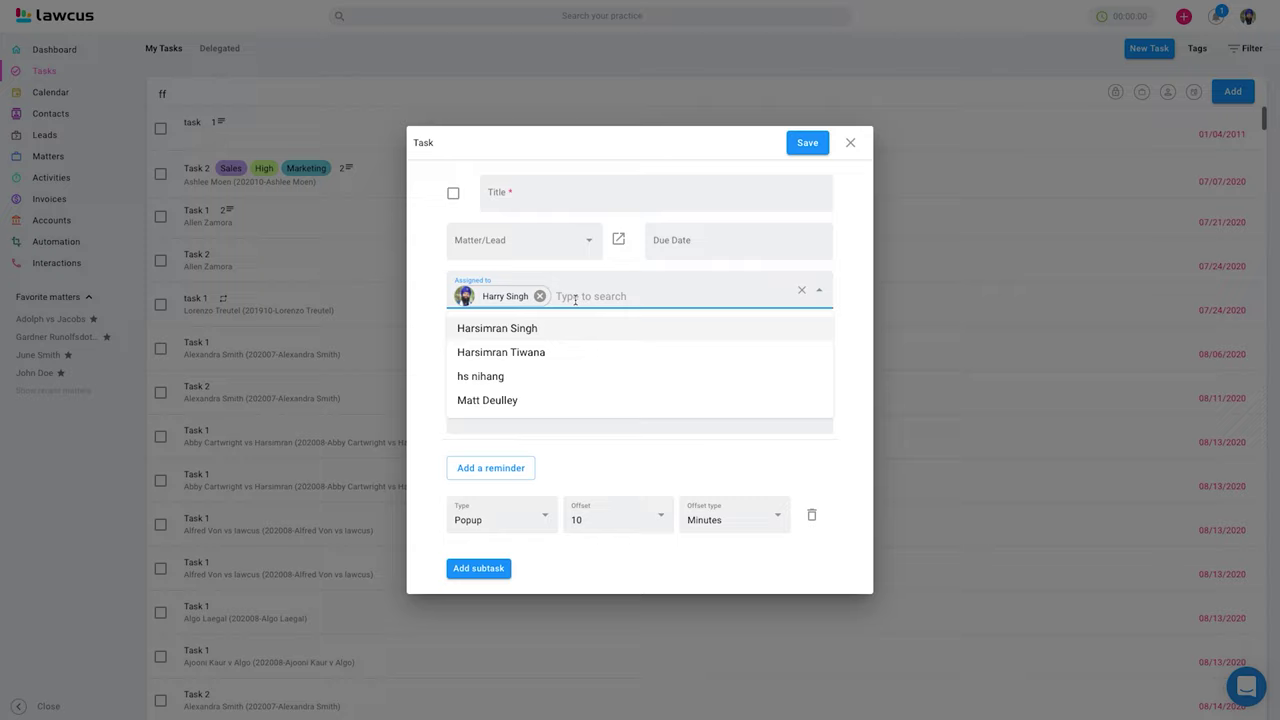
{"action": "left_click", "coordinate": [530, 352]}
{"action": "left_click", "coordinate": [534, 206]}
{"action": "type", "text": "Fi"}
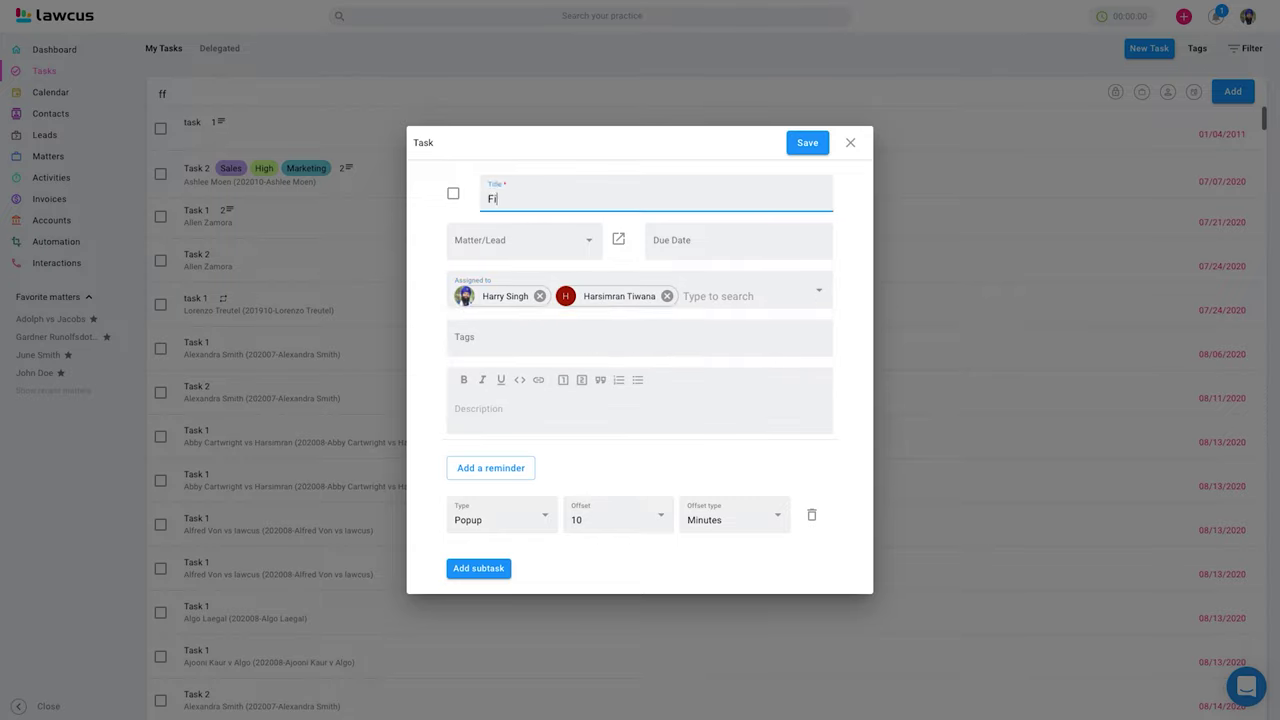
{"action": "type", "text": "le a document"}
- Add subtasks Task 1 and Task 2, check the subtask assignee picker, and close the form
{"action": "left_click", "coordinate": [472, 568]}
{"action": "left_click", "coordinate": [559, 566]}
{"action": "type", "text": "T"}
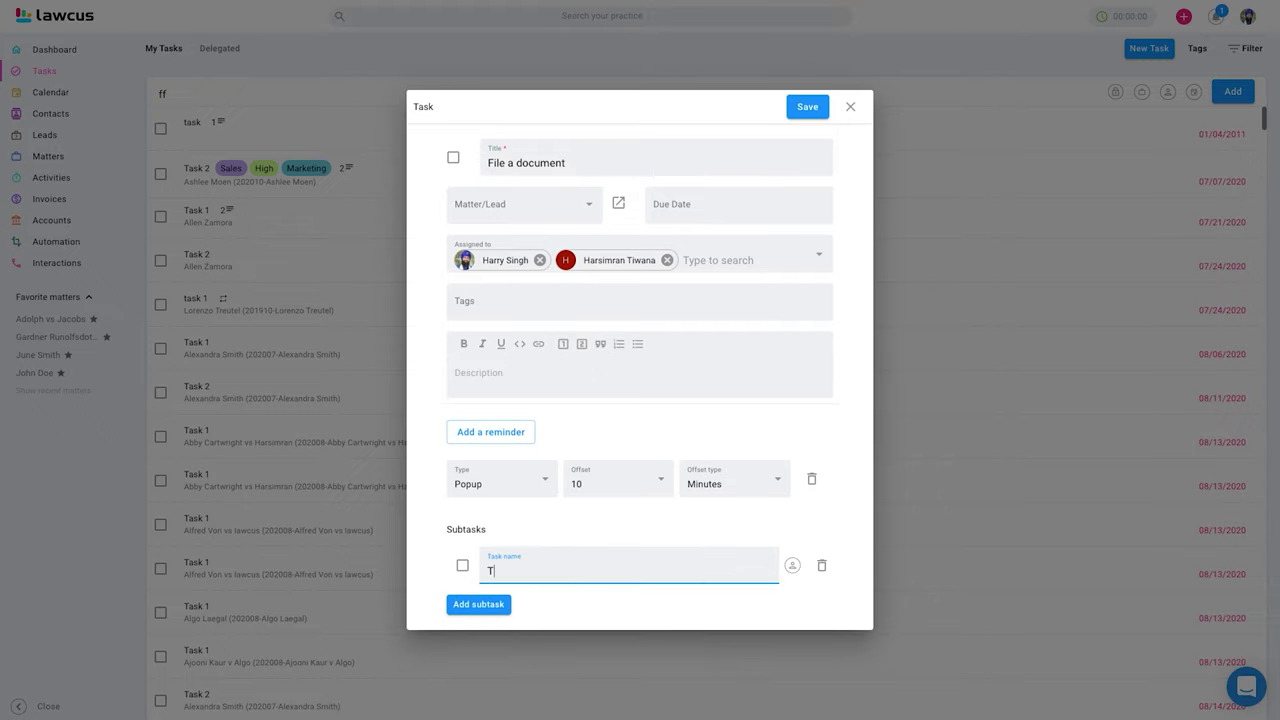
{"action": "type", "text": "ask 1"}
{"action": "left_click", "coordinate": [489, 605]}
{"action": "left_click", "coordinate": [531, 590]}
{"action": "type", "text": "Ta"}
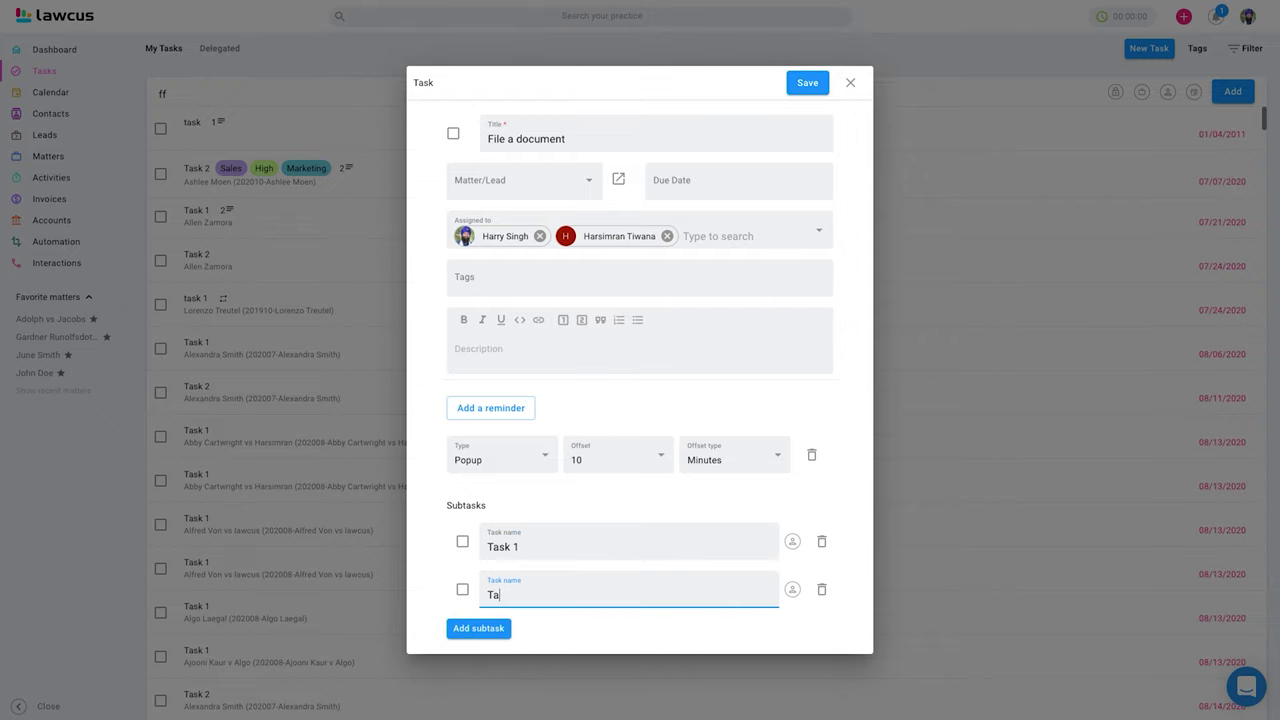
{"action": "type", "text": "sk 2"}
{"action": "left_click", "coordinate": [793, 543]}
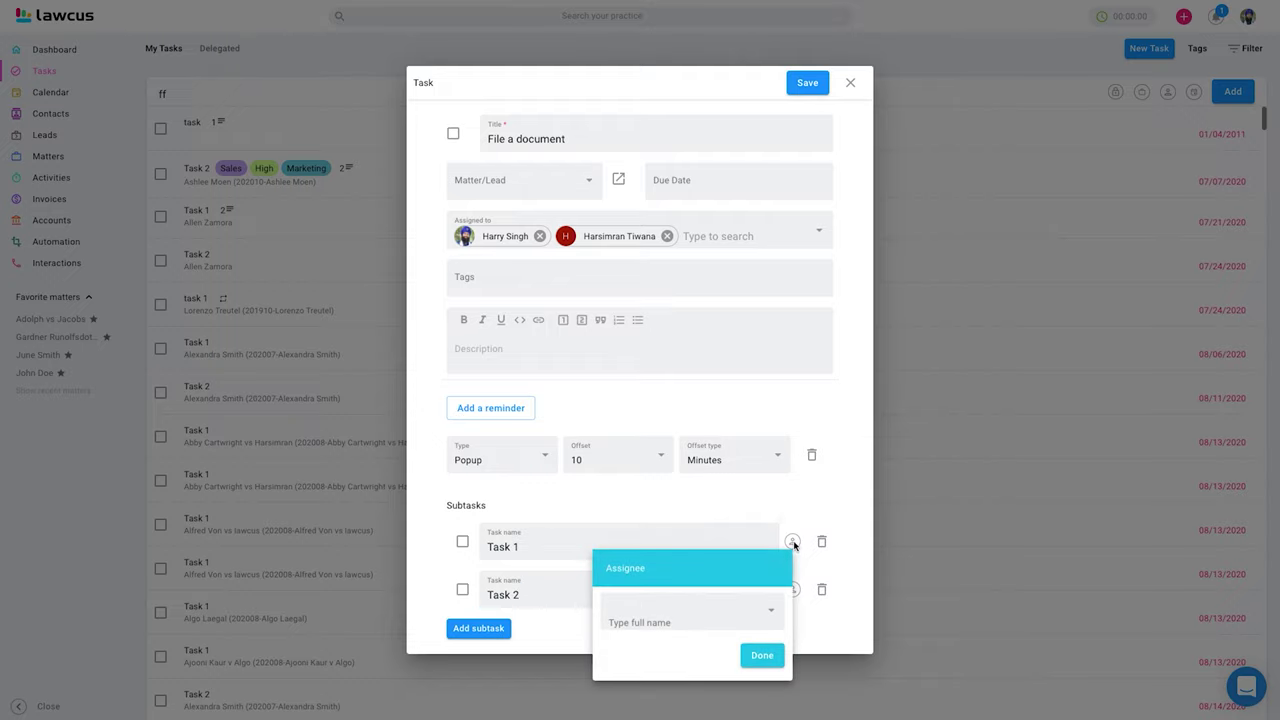
{"action": "left_click", "coordinate": [861, 655]}
{"action": "left_click", "coordinate": [850, 83]}
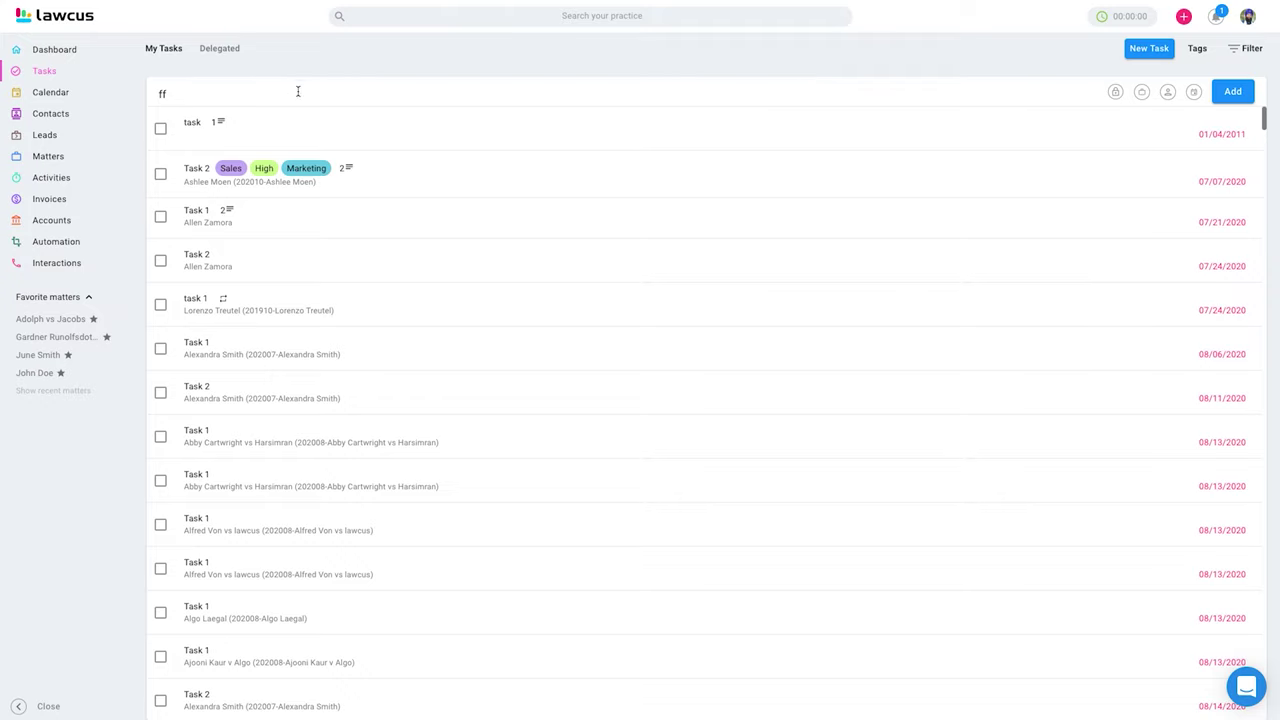
- View the Delegated tasks, erase the stray 'ff' quick-add text, and go back to My Tasks
{"action": "left_click", "coordinate": [221, 48]}
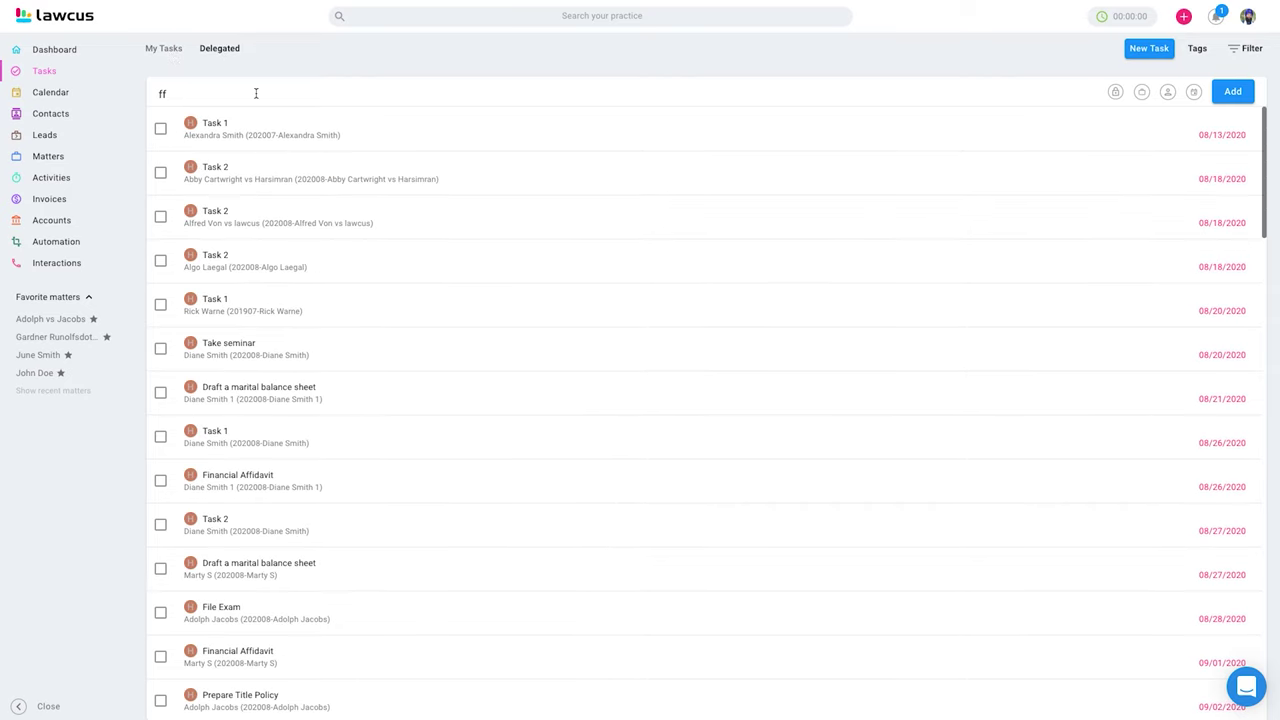
{"action": "left_click", "coordinate": [160, 92]}
{"action": "key", "text": "BackSpace"}
{"action": "key", "text": "BackSpace"}
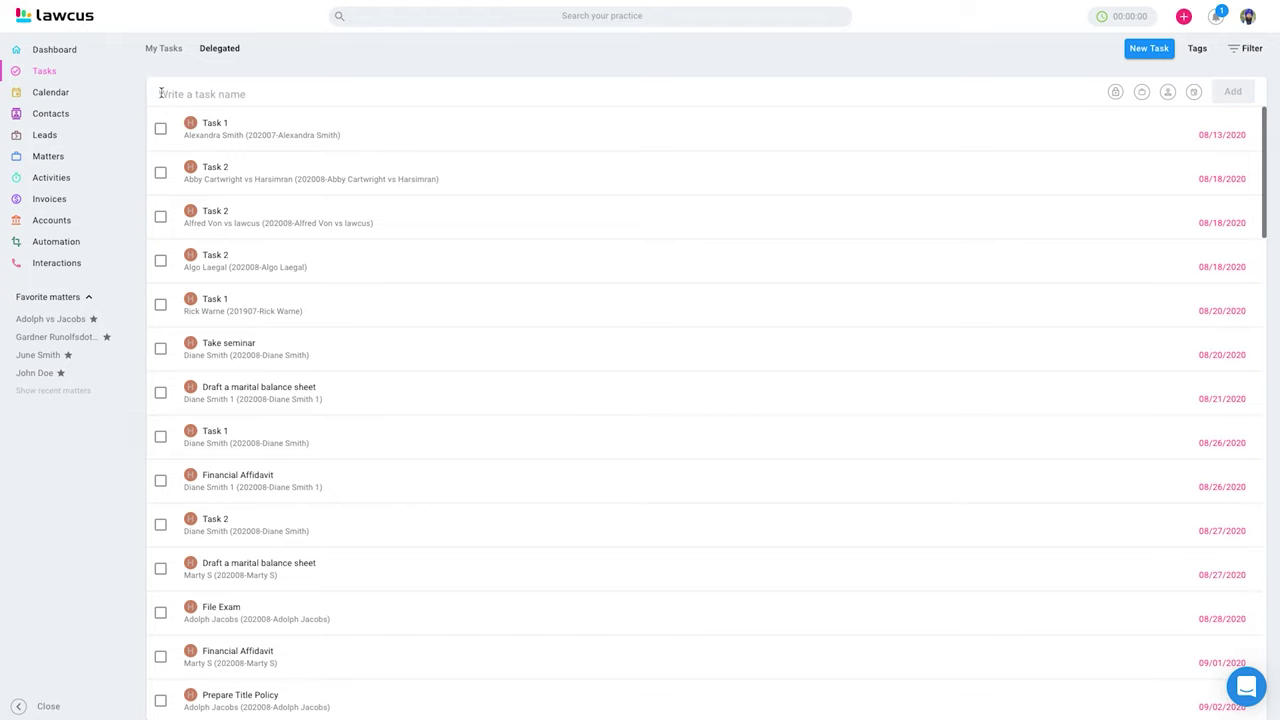
{"action": "left_click", "coordinate": [164, 50]}
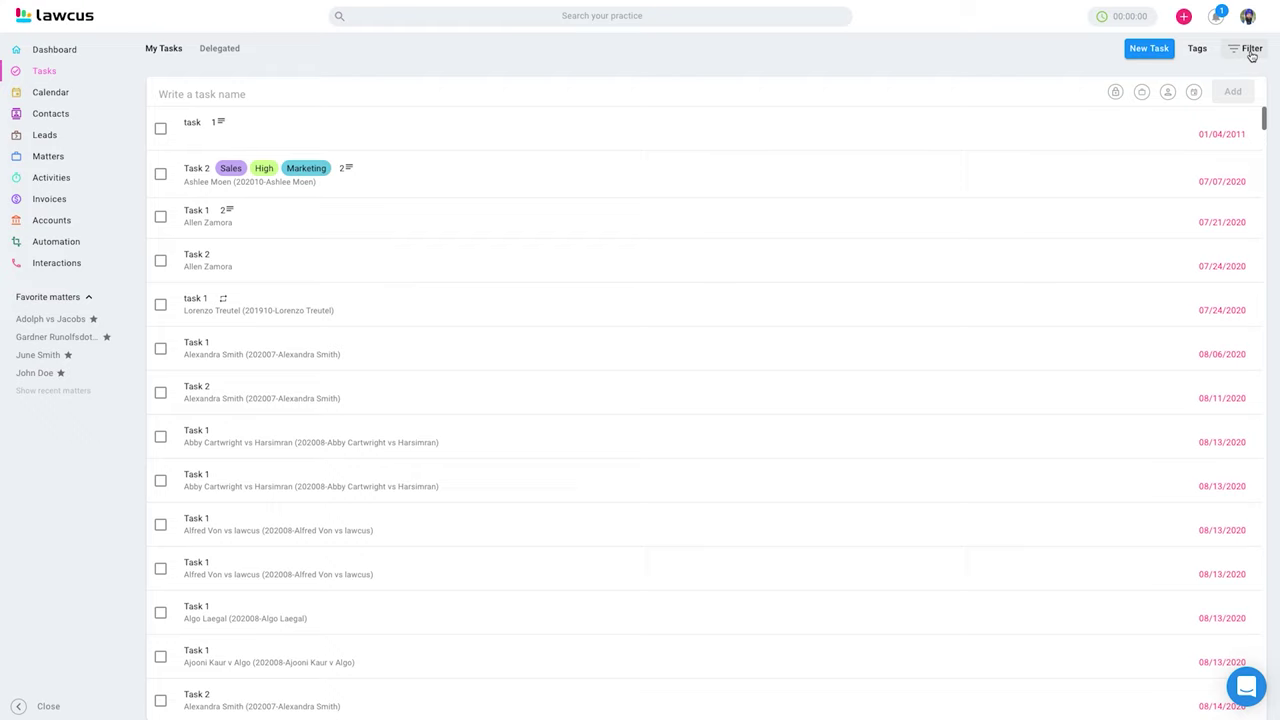
- Filter my tasks, keeping assignee Me, to Due Date: This Year and close the filter panel
{"action": "left_click", "coordinate": [1251, 50]}
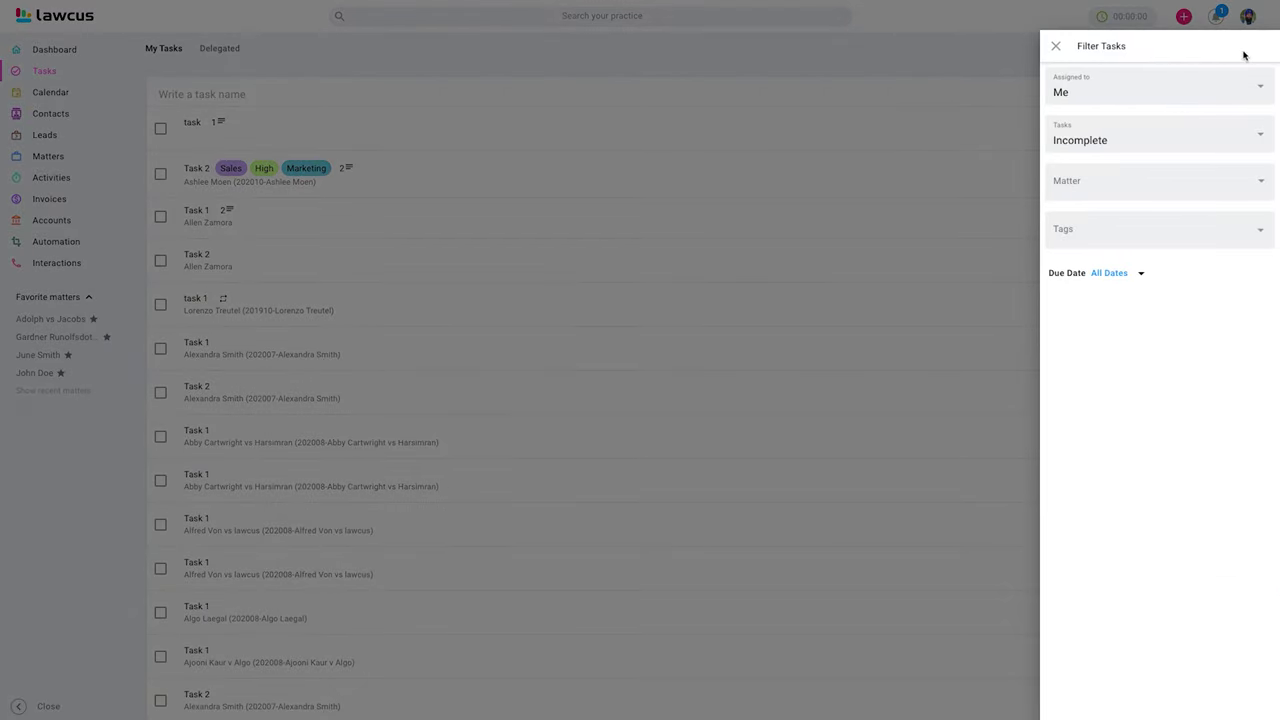
{"action": "left_click", "coordinate": [1117, 94]}
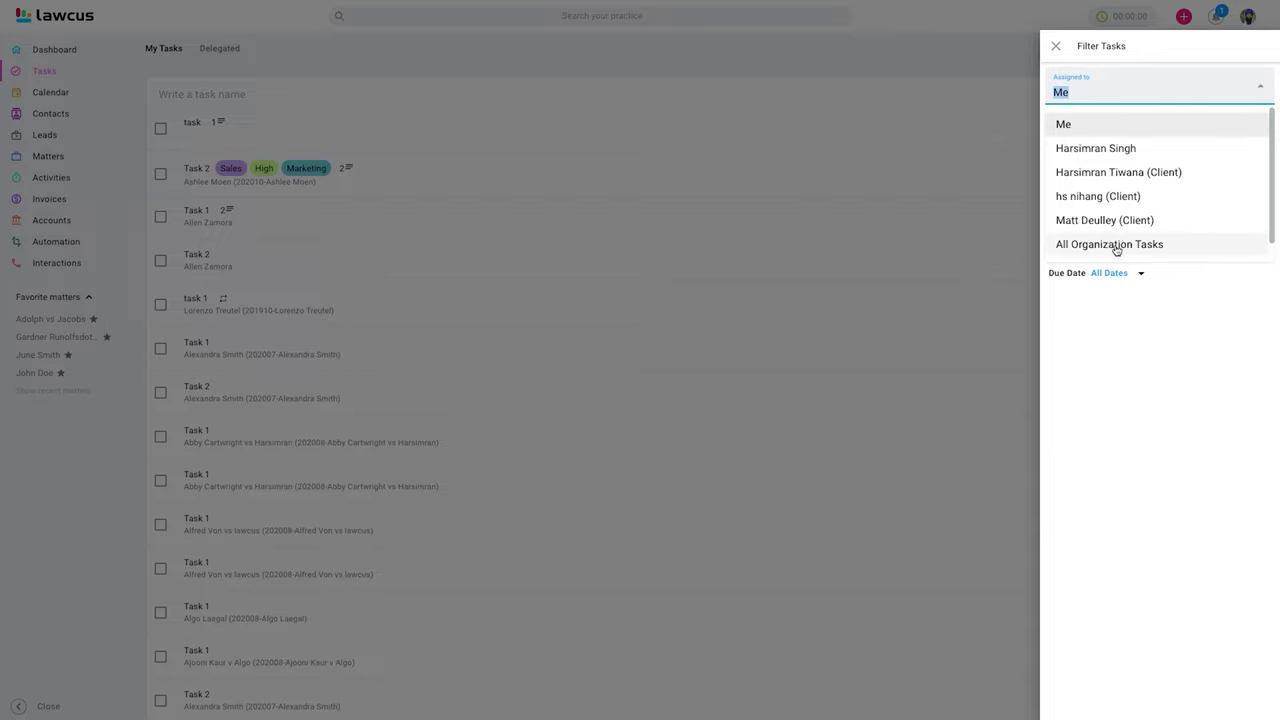
{"action": "left_click", "coordinate": [1074, 320]}
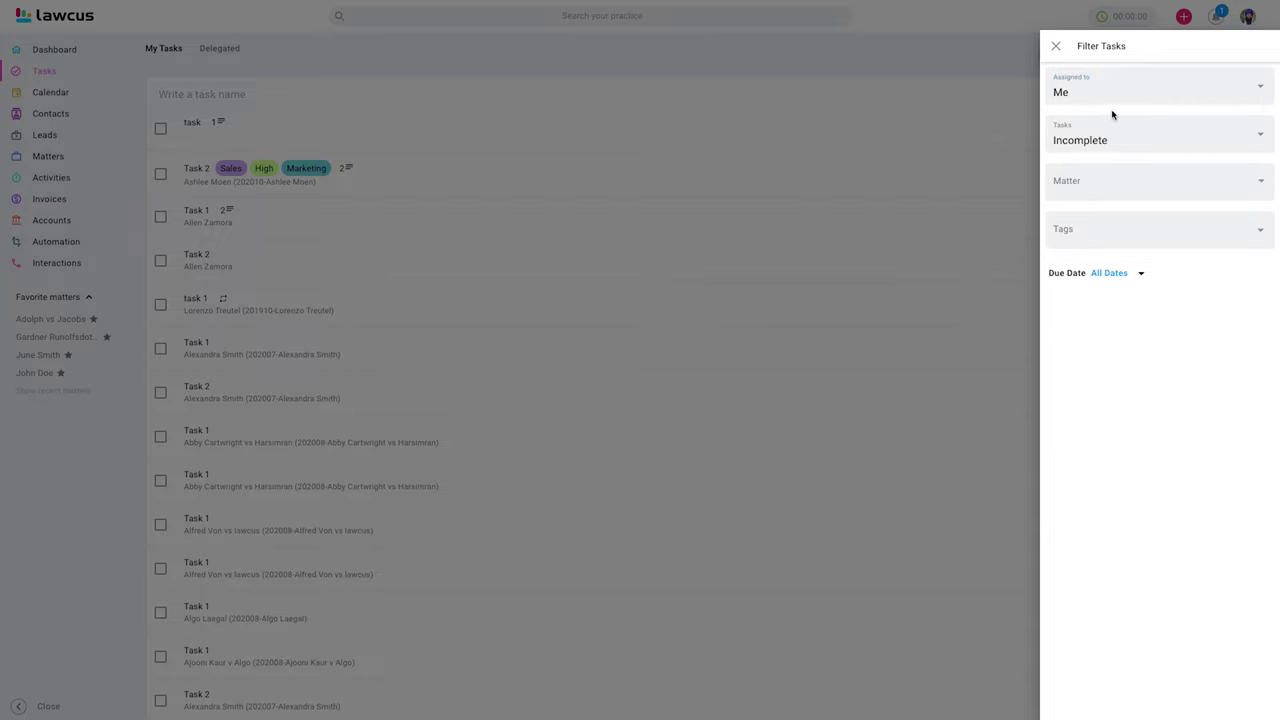
{"action": "left_click", "coordinate": [1130, 286]}
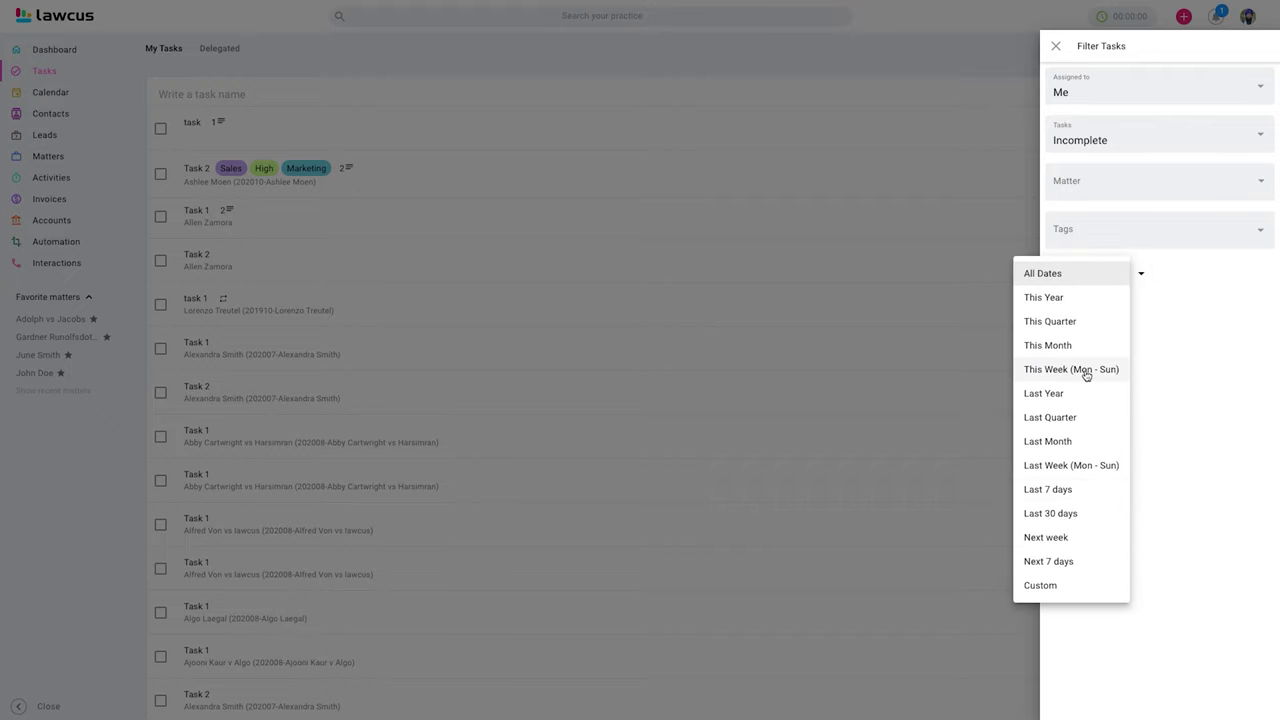
{"action": "left_click", "coordinate": [1055, 299]}
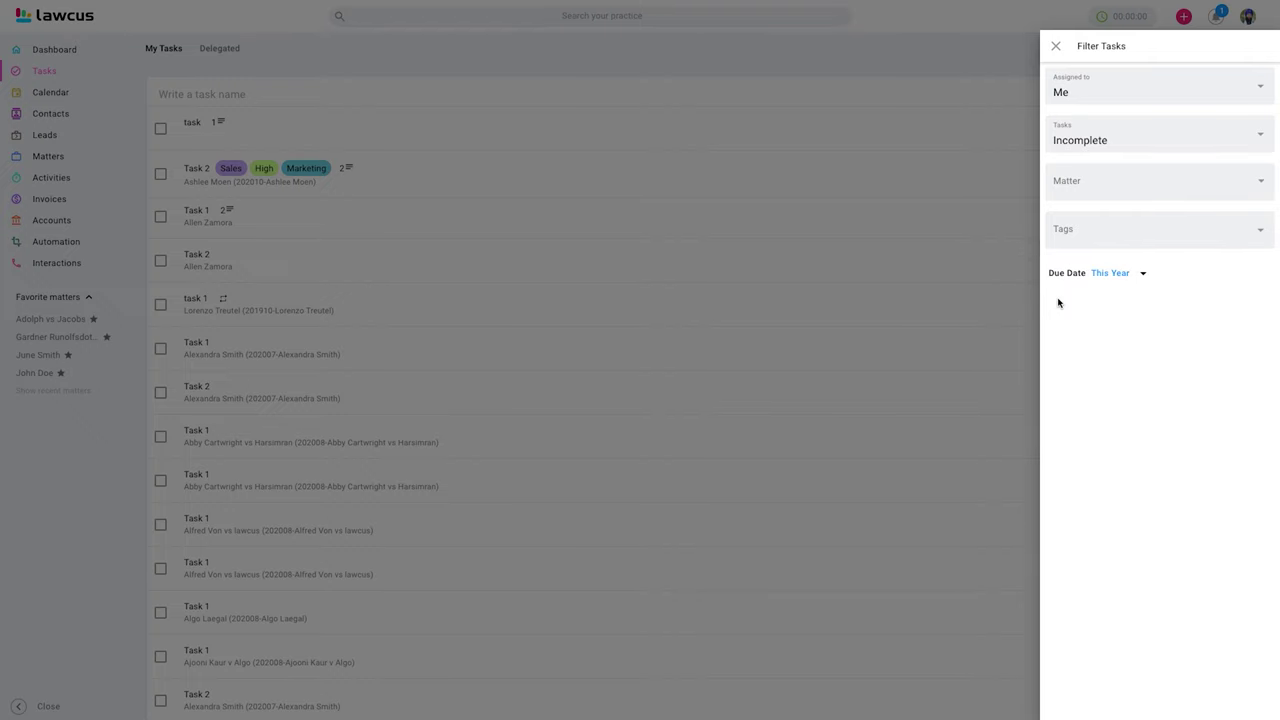
{"action": "left_click", "coordinate": [1055, 46]}
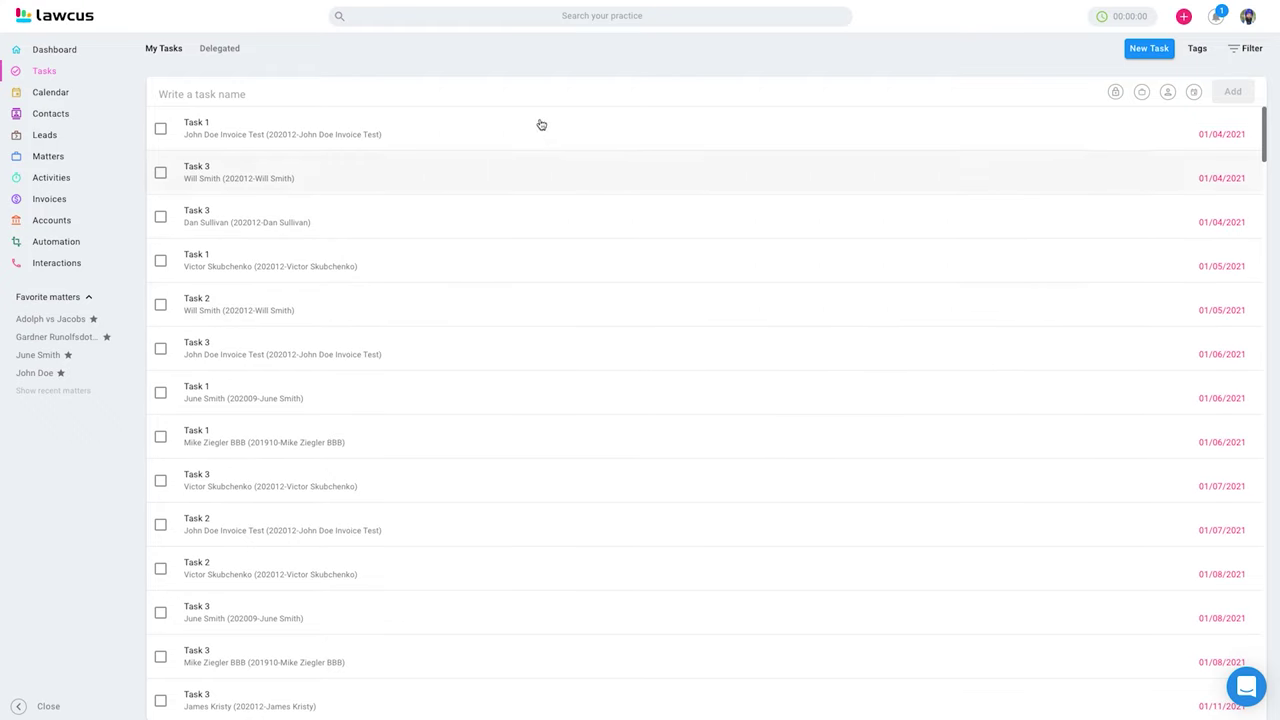
- Open Task 1 and add the tags Test and Sales
{"action": "left_click", "coordinate": [472, 137]}
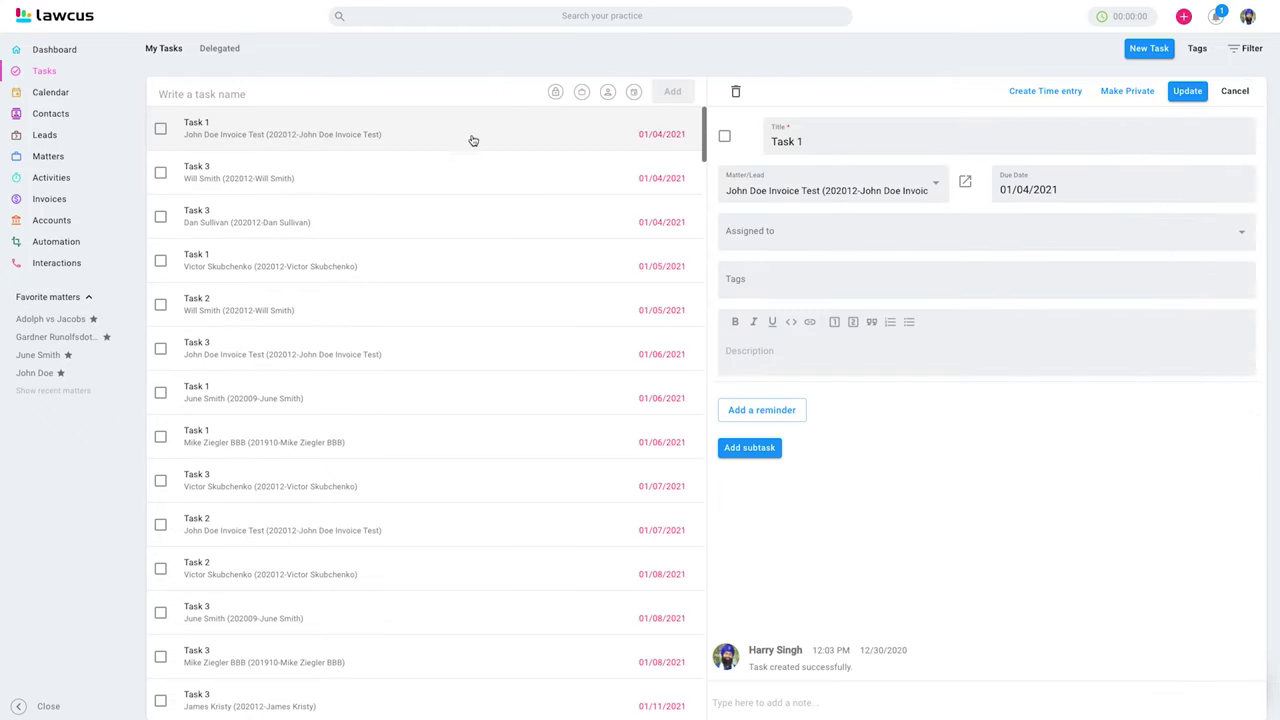
{"action": "left_click", "coordinate": [866, 282]}
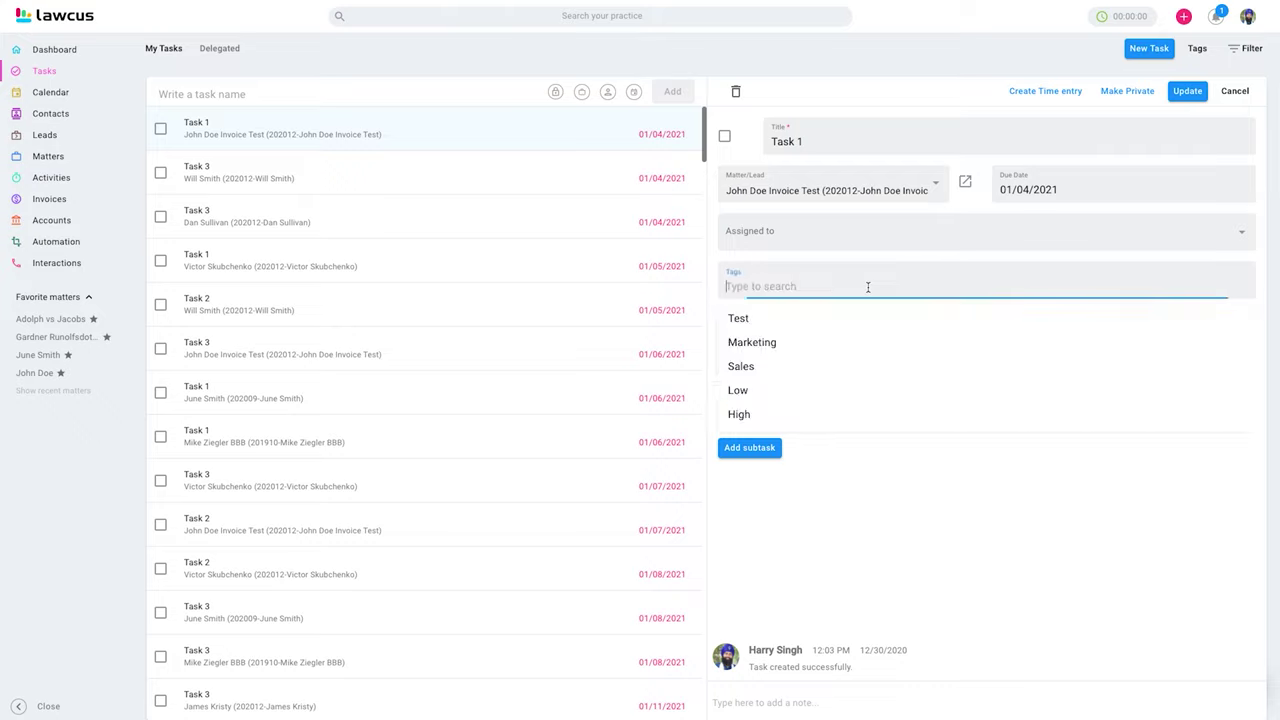
{"action": "left_click", "coordinate": [745, 322]}
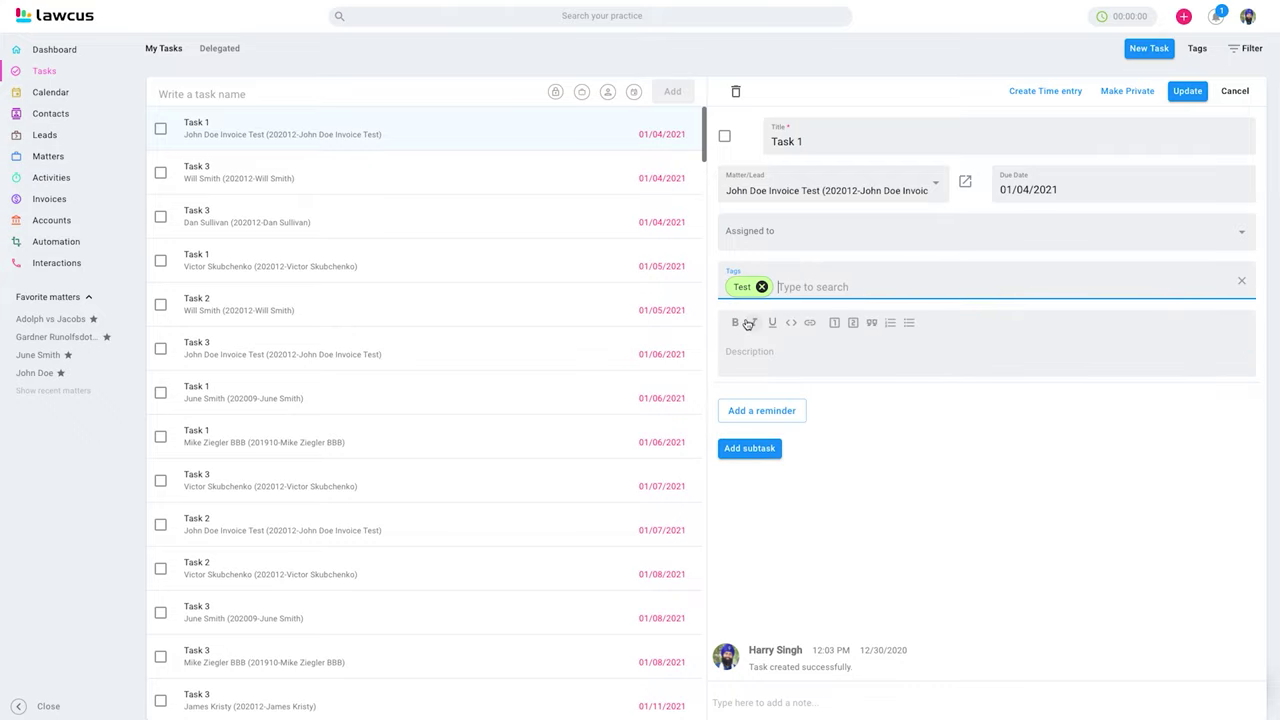
{"action": "left_click", "coordinate": [843, 288]}
{"action": "left_click", "coordinate": [771, 345]}
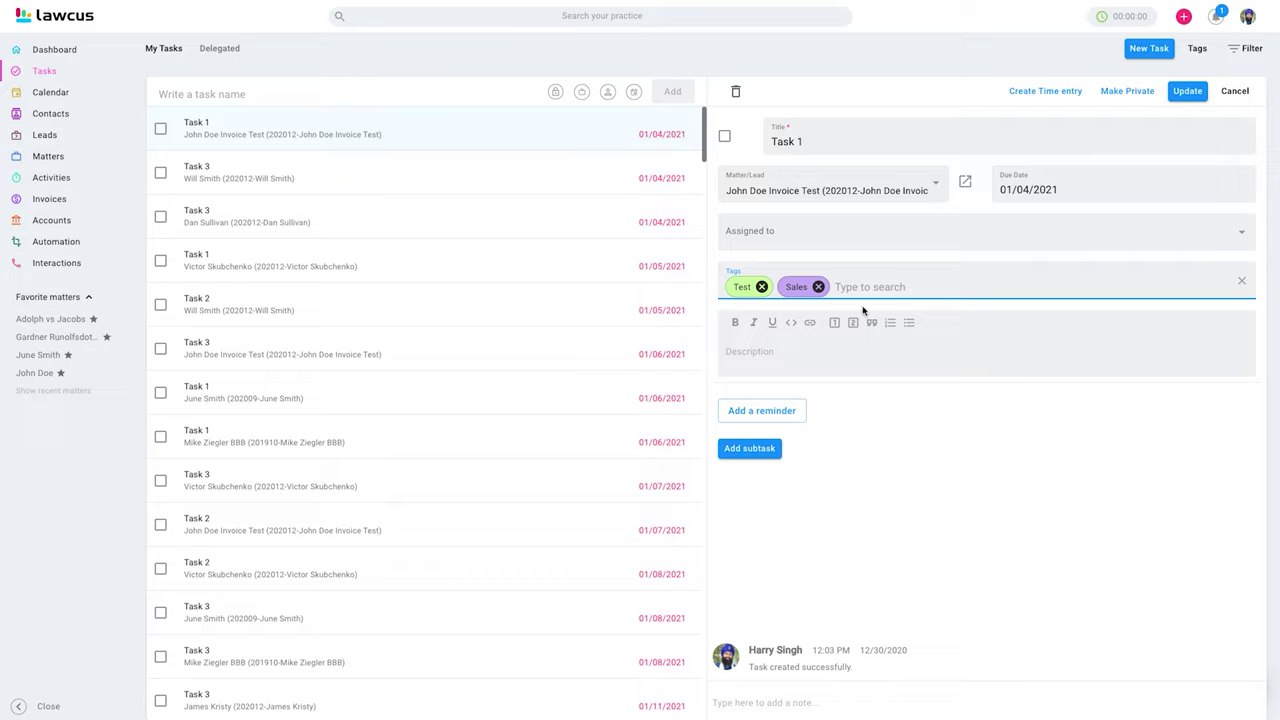
{"action": "left_click", "coordinate": [922, 288]}
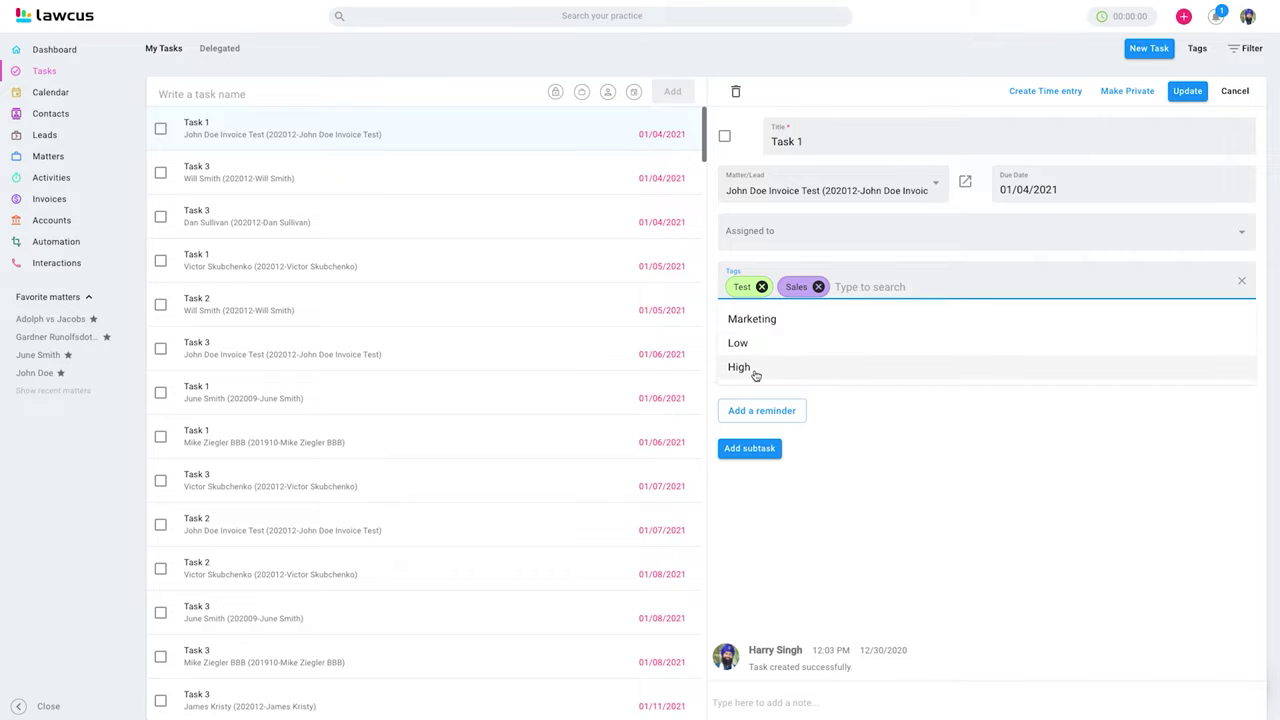
{"action": "left_click", "coordinate": [916, 480]}
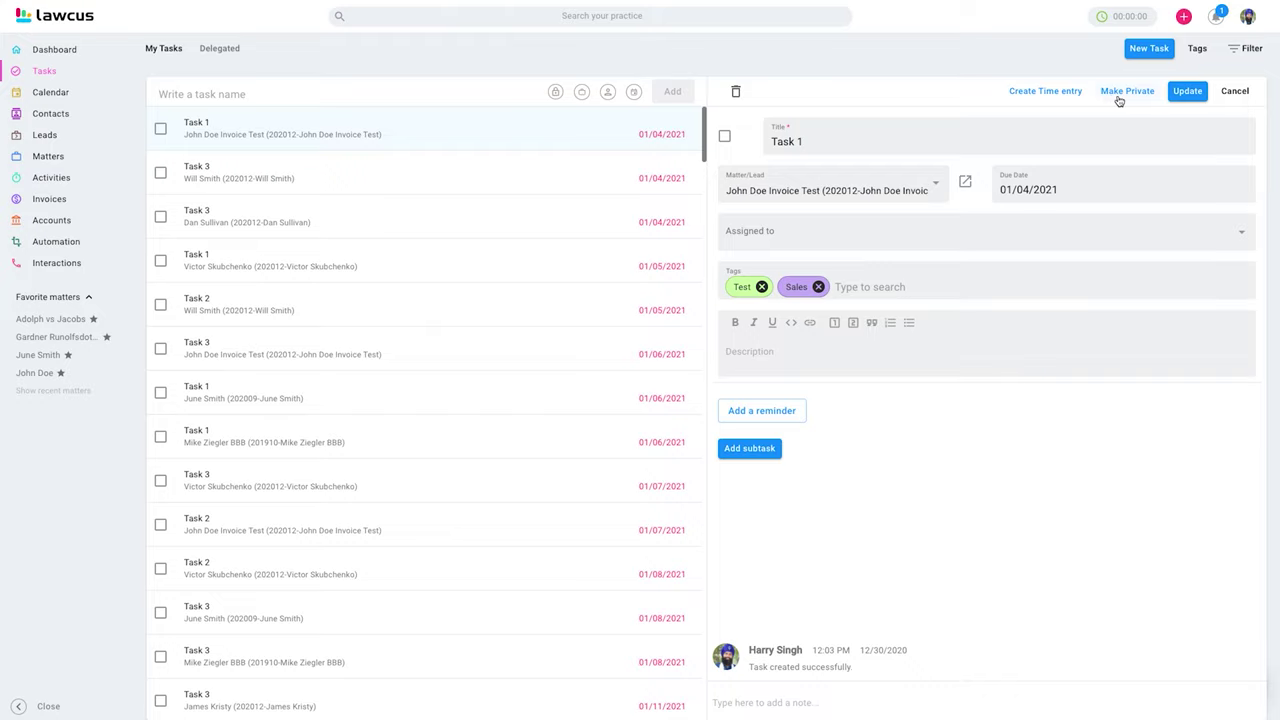
- Look at Task 1's due-date Repeat Settings, leaving repeat at Never
{"action": "left_click", "coordinate": [1088, 188]}
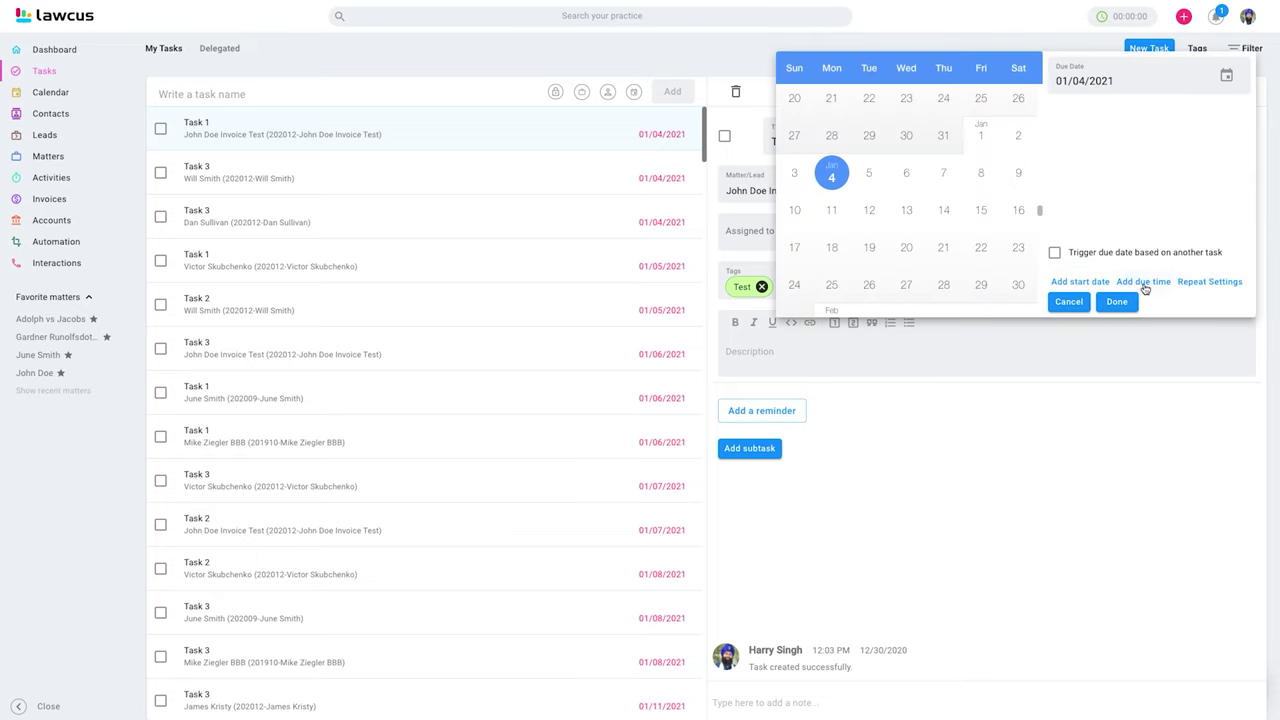
{"action": "left_click", "coordinate": [1208, 283]}
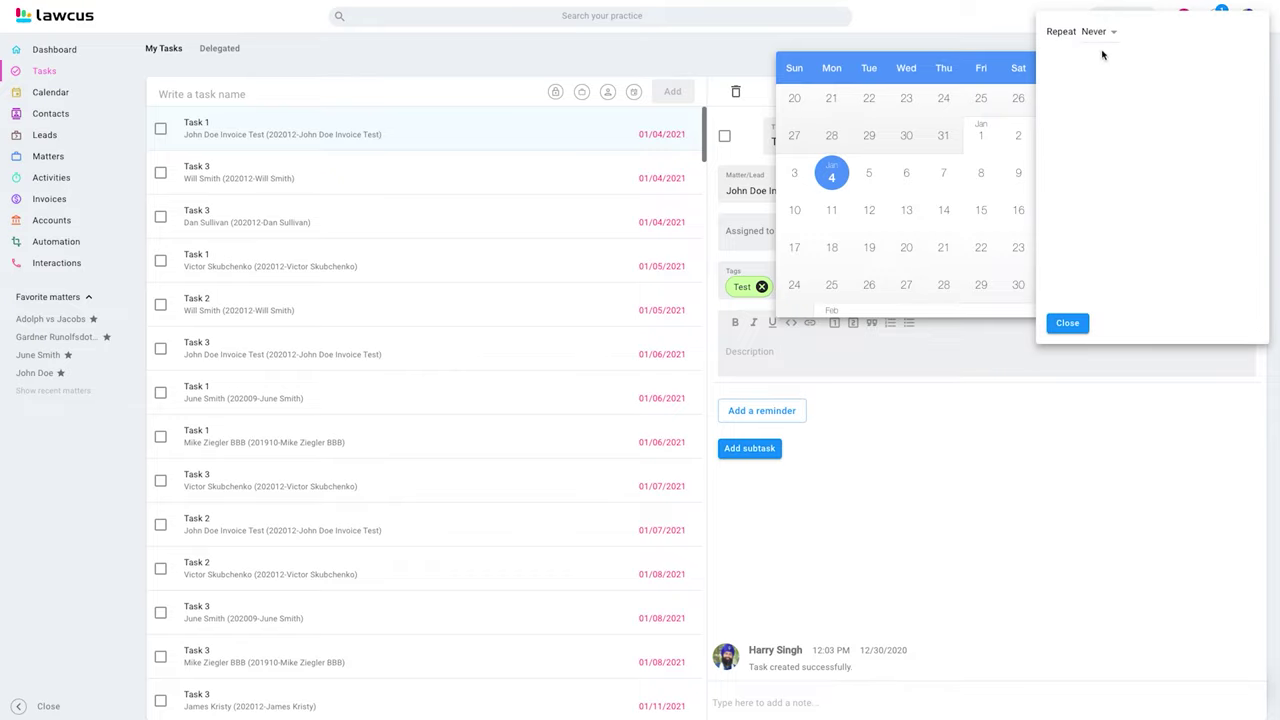
{"action": "left_click", "coordinate": [1104, 30]}
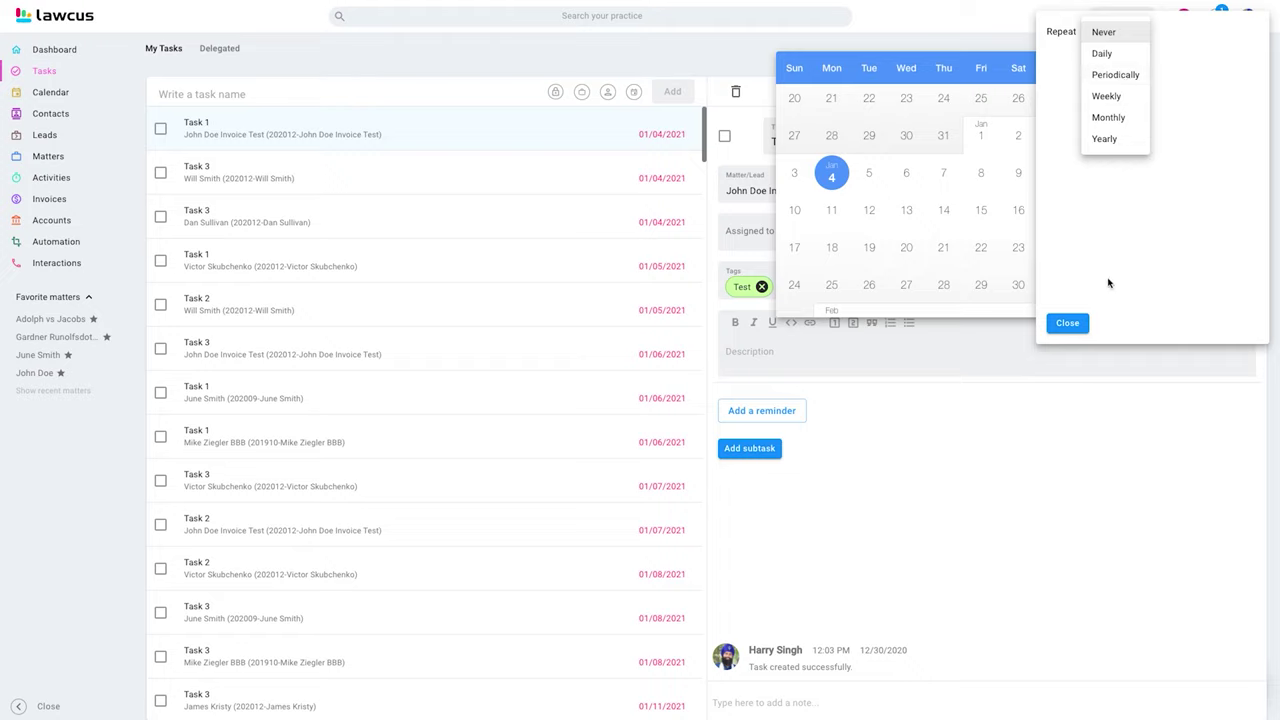
{"action": "left_click", "coordinate": [1067, 325]}
{"action": "left_click", "coordinate": [1067, 323]}
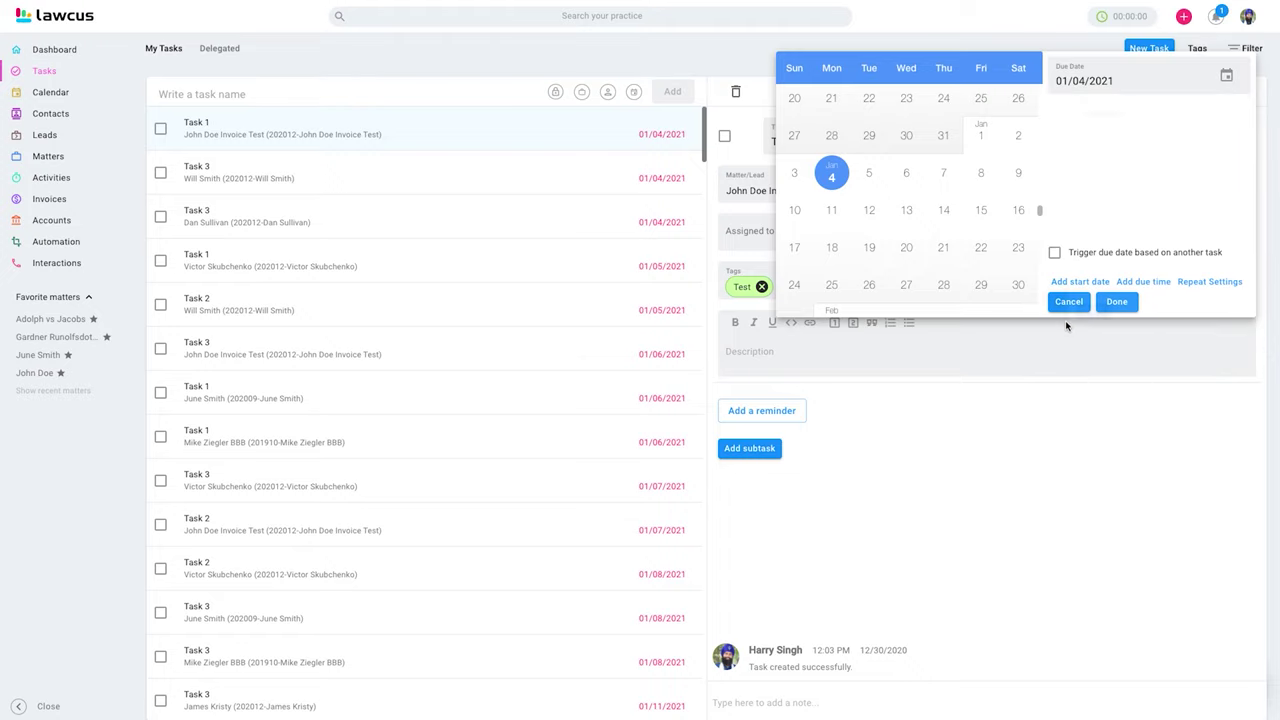
- Make Task 1 due 3 days after Task 3's completion, then switch that trigger off again
{"action": "left_click", "coordinate": [1056, 255]}
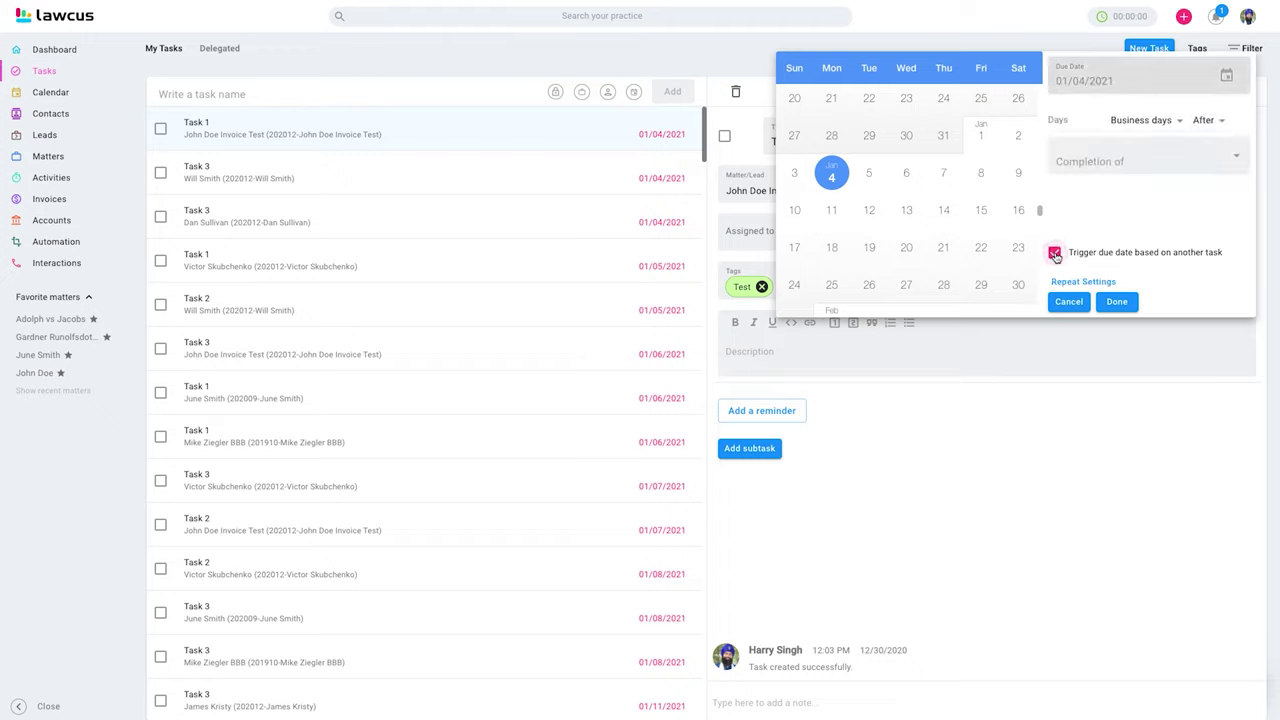
{"action": "left_click", "coordinate": [1070, 118]}
{"action": "type", "text": "3"}
{"action": "left_click", "coordinate": [1106, 165]}
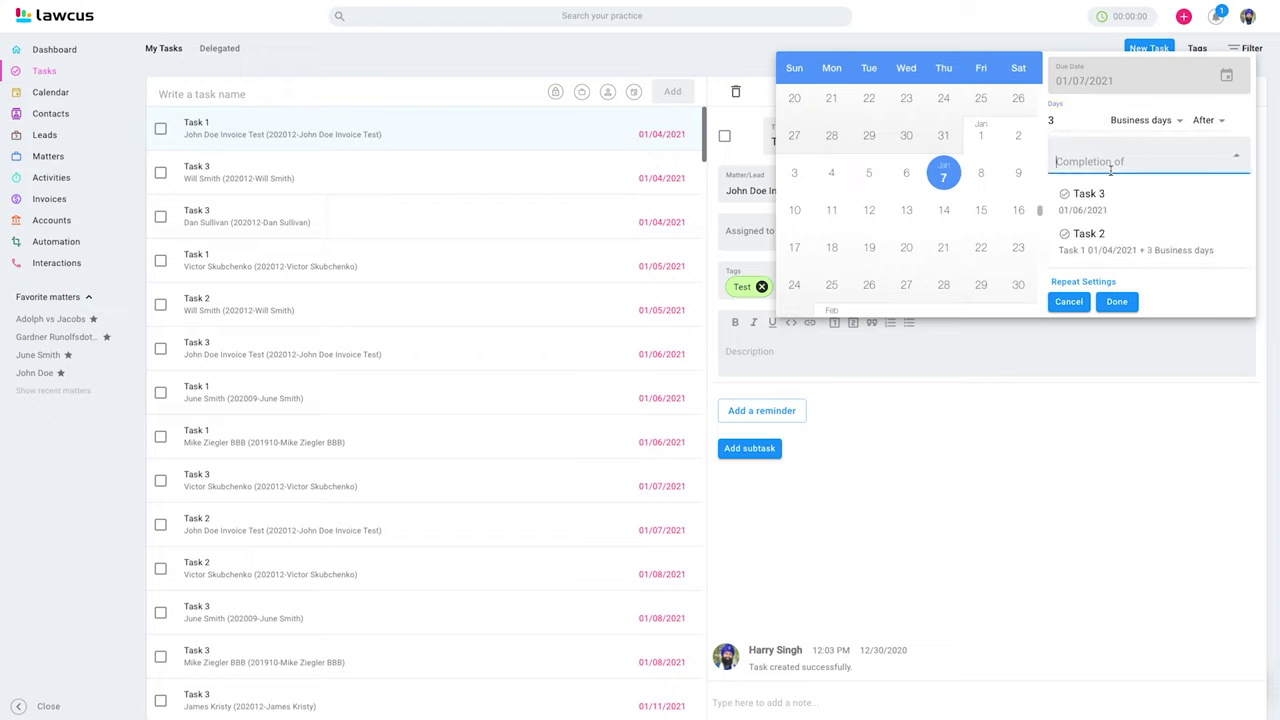
{"action": "left_click", "coordinate": [1108, 200]}
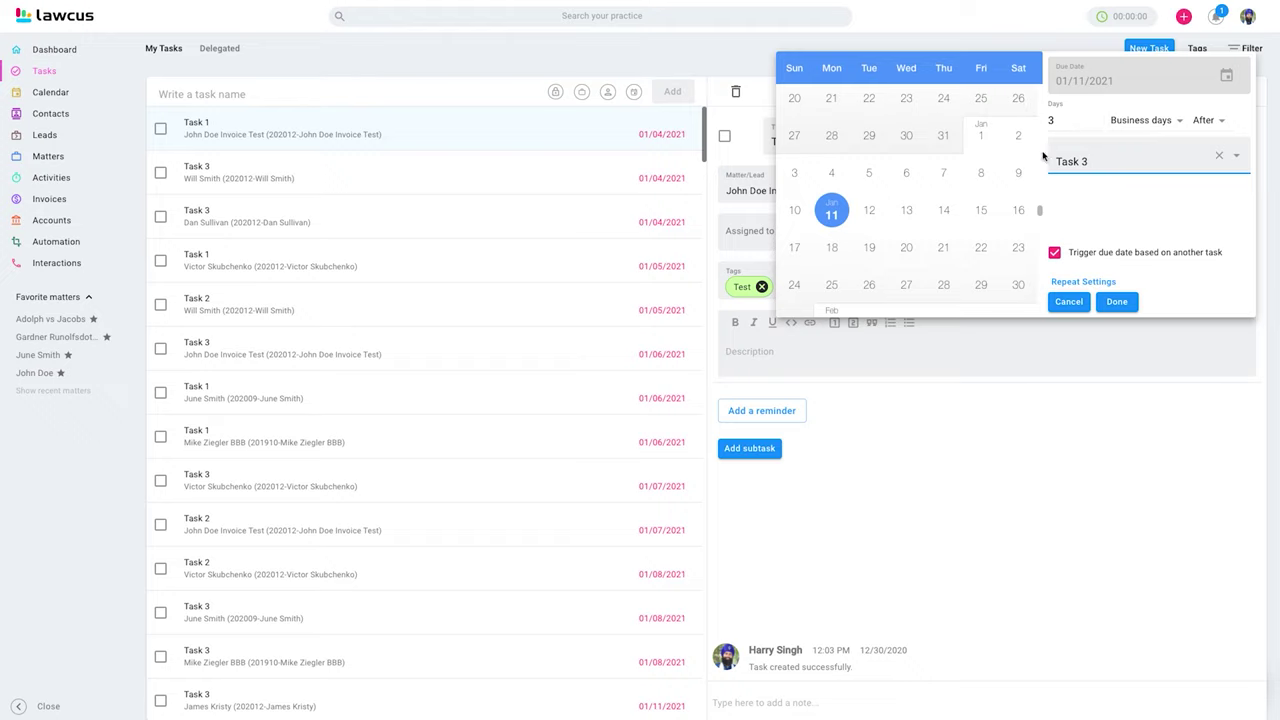
{"action": "left_click", "coordinate": [1055, 253]}
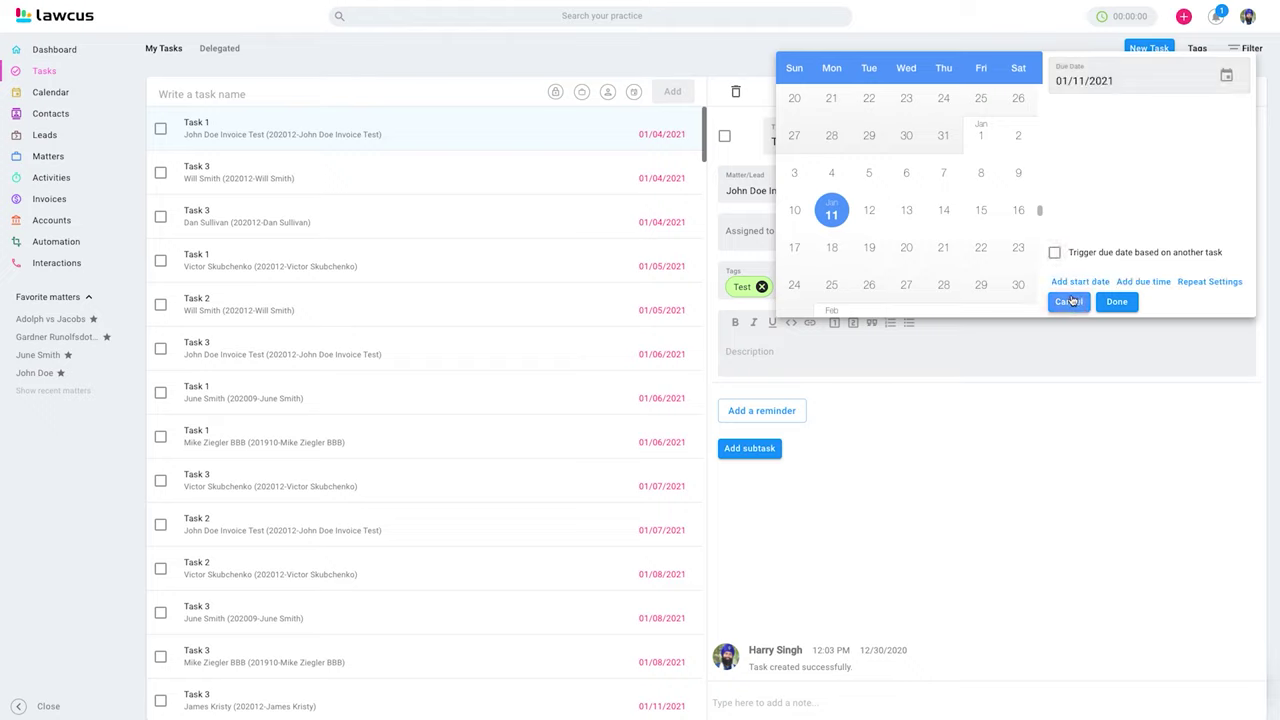
- Add a 01/11/2021 start date and an 08:00 AM due time to Task 1, then cancel the picker
{"action": "left_click", "coordinate": [1074, 283]}
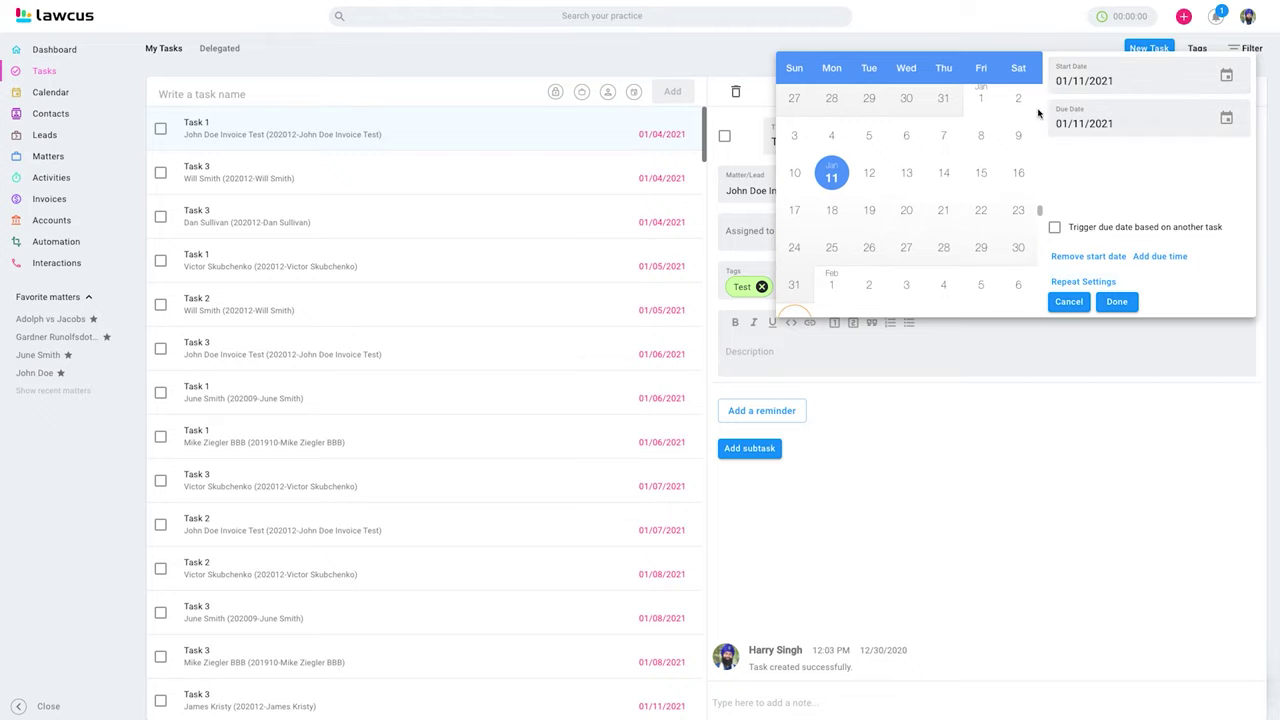
{"action": "left_click", "coordinate": [1155, 259]}
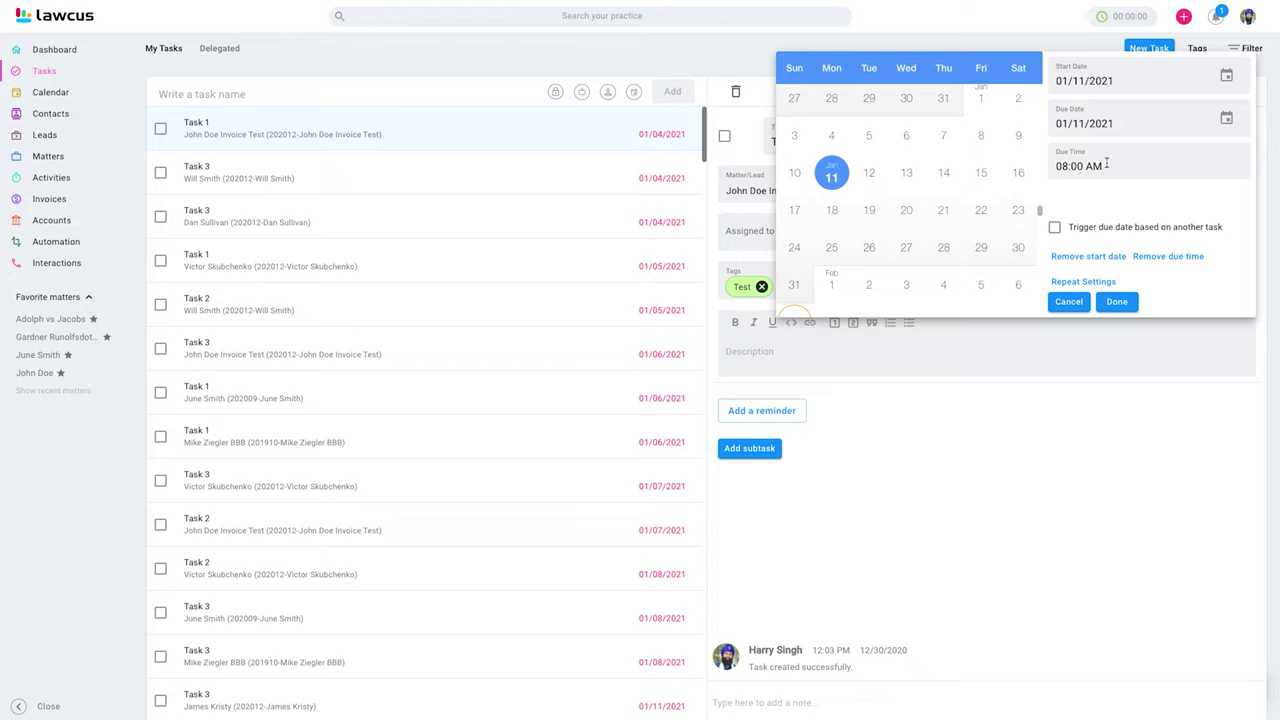
{"action": "left_click", "coordinate": [1069, 301]}
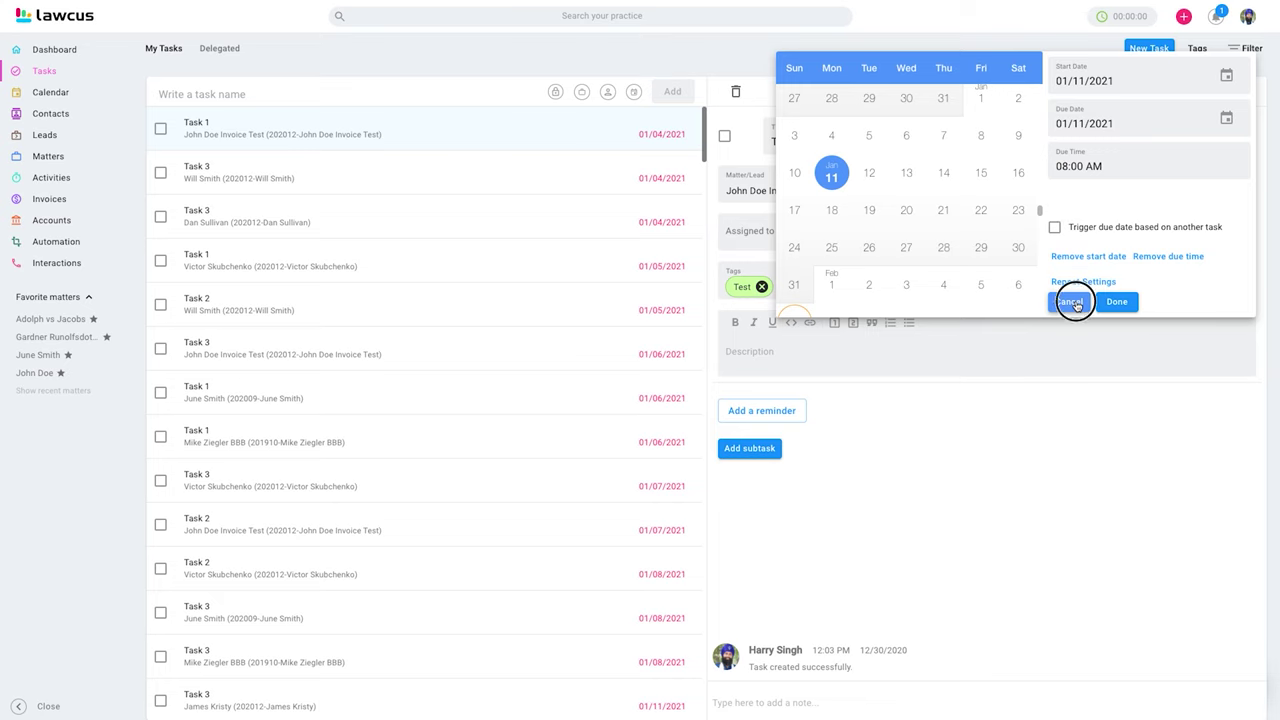